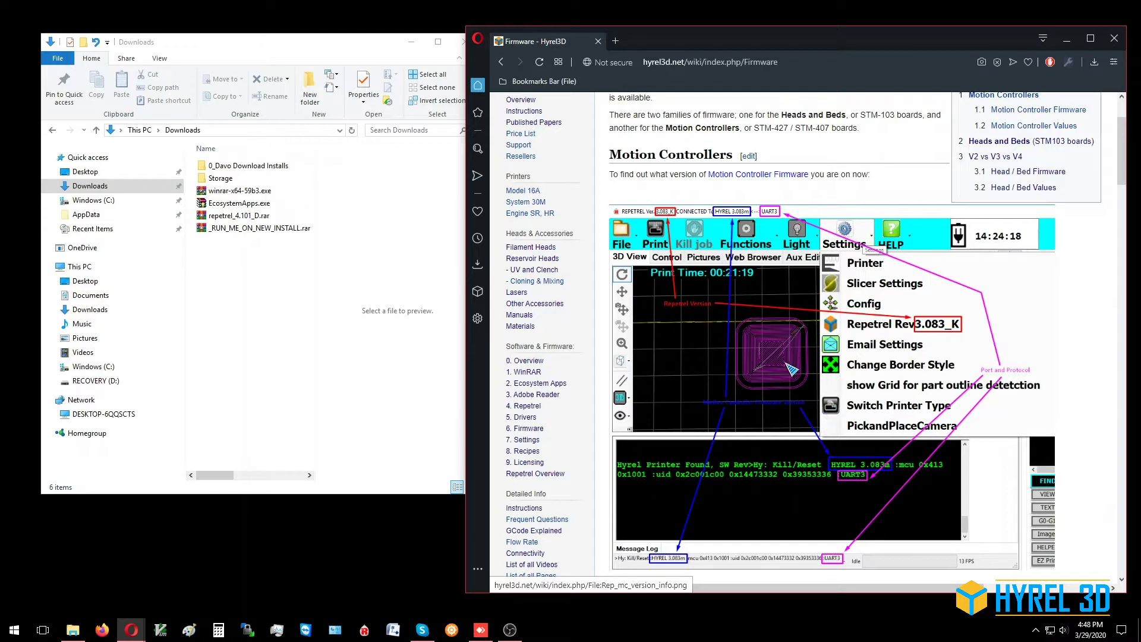
# Switch to Repetrel and open the firmware update utility for the 407 motion controller.
pyautogui.click(342, 565)
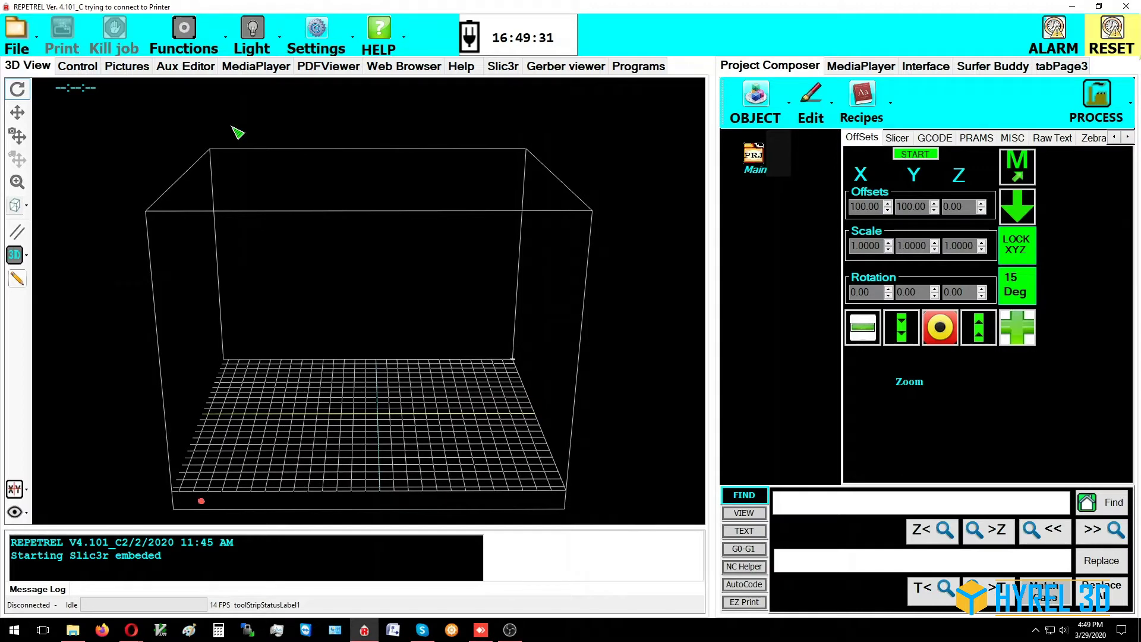
pyautogui.click(34, 44)
pyautogui.moveTo(205, 324)
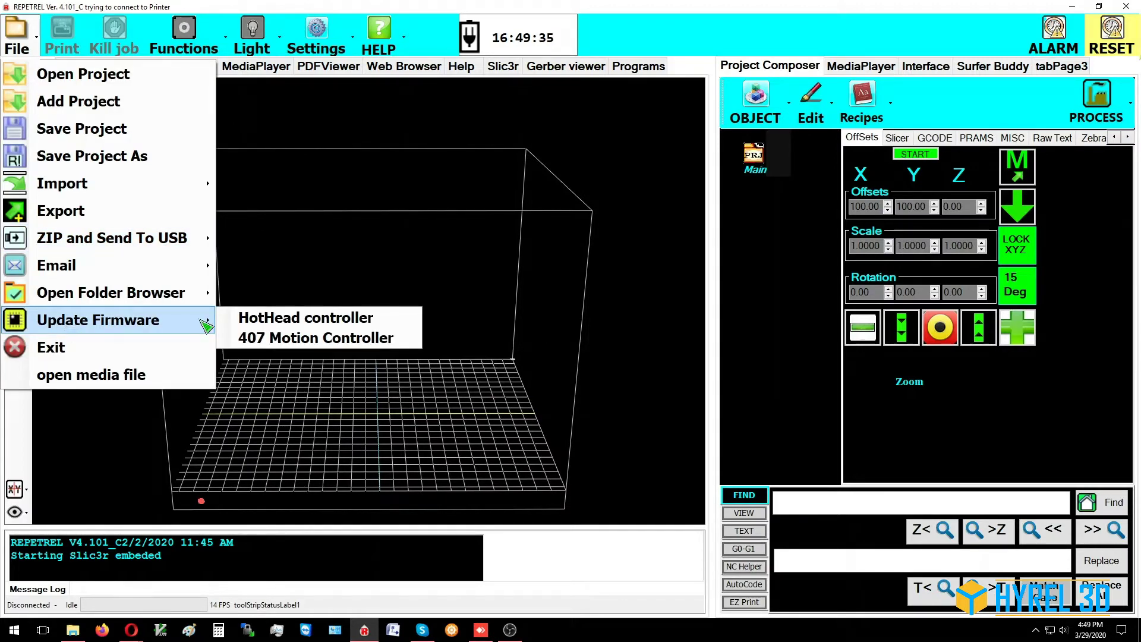
pyautogui.click(291, 340)
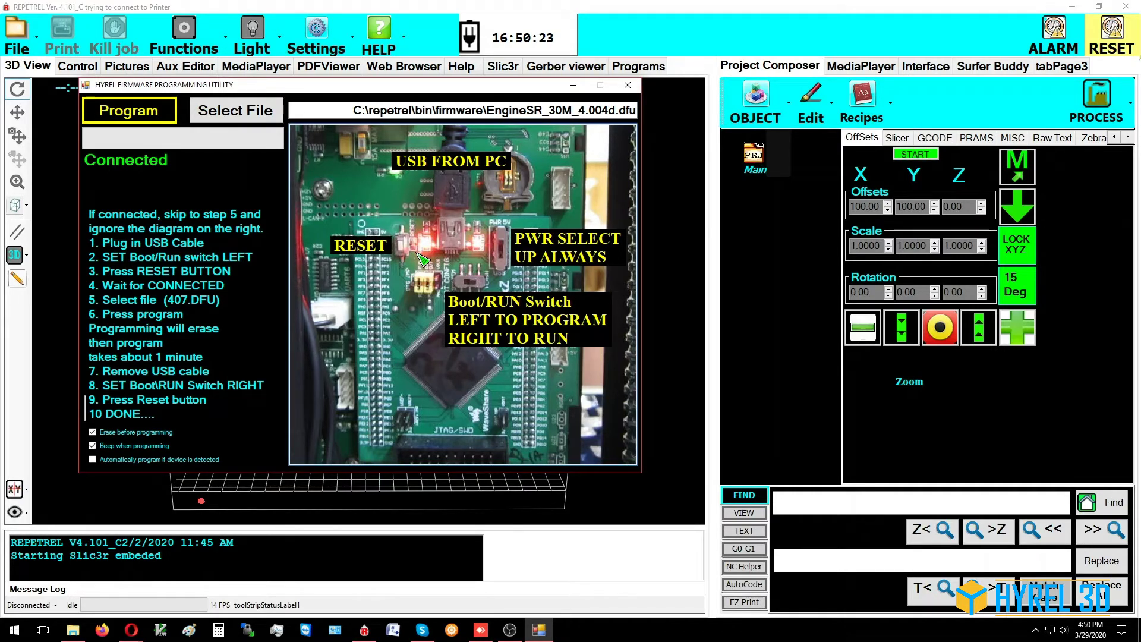
pyautogui.moveTo(454, 306)
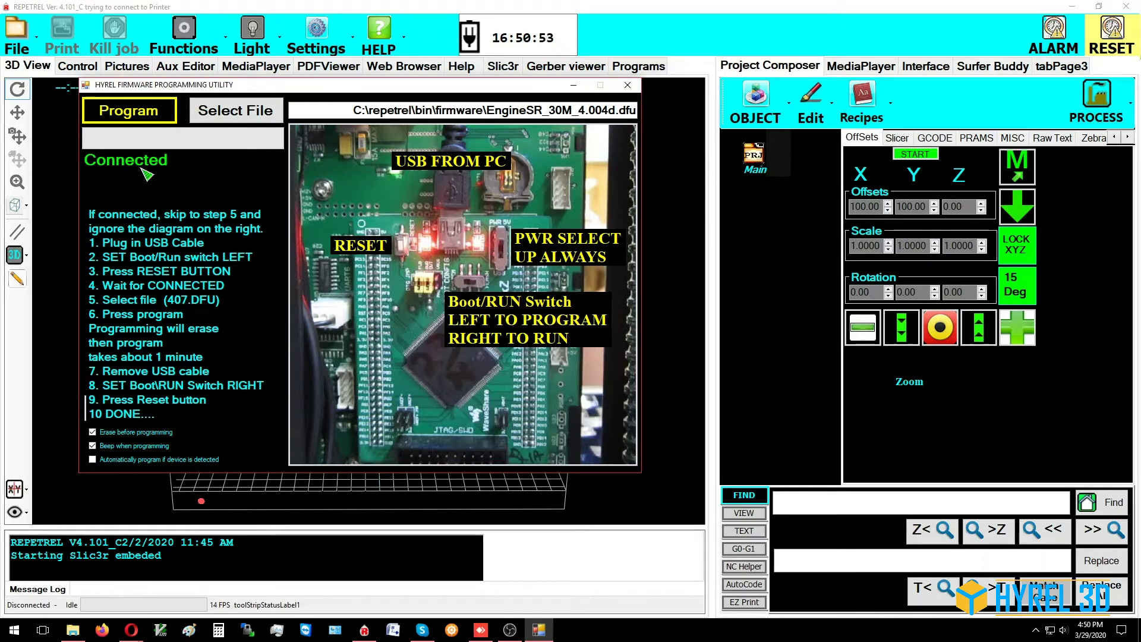
# Load the firmware file EngineSR_30M_4.100d.dfu and program the motion controller with it.
pyautogui.click(253, 114)
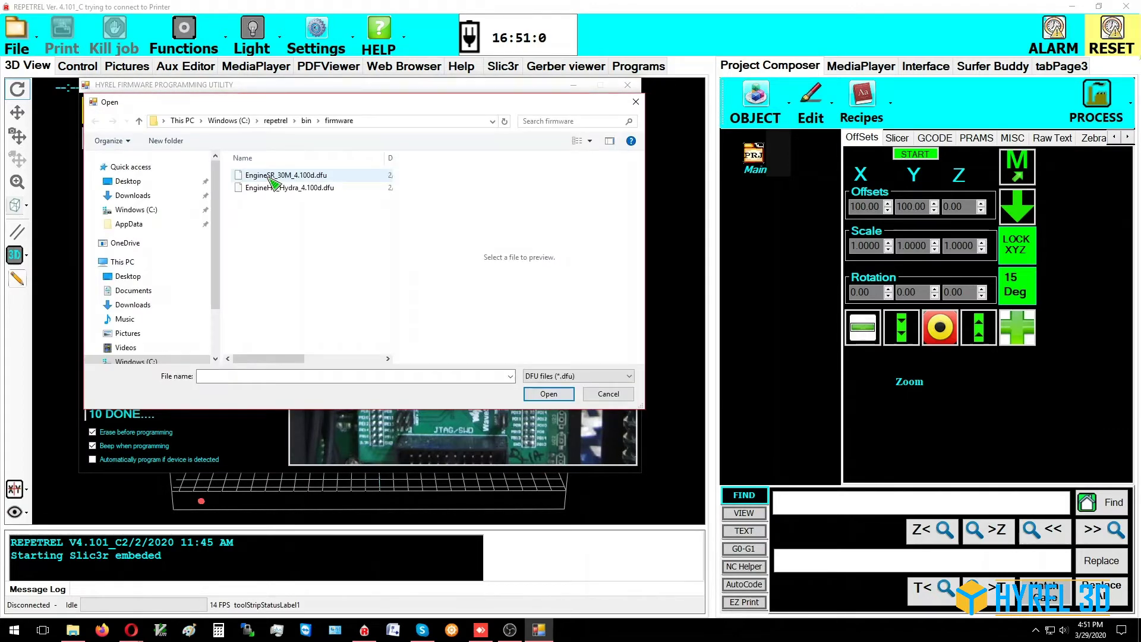
pyautogui.click(254, 176)
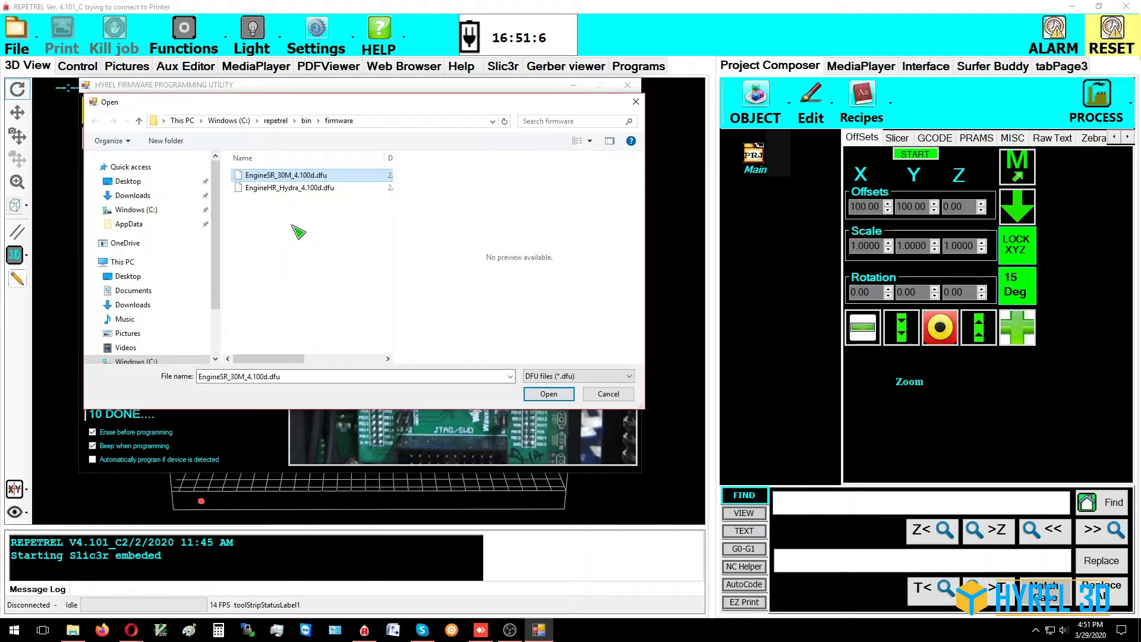
pyautogui.press('Down')
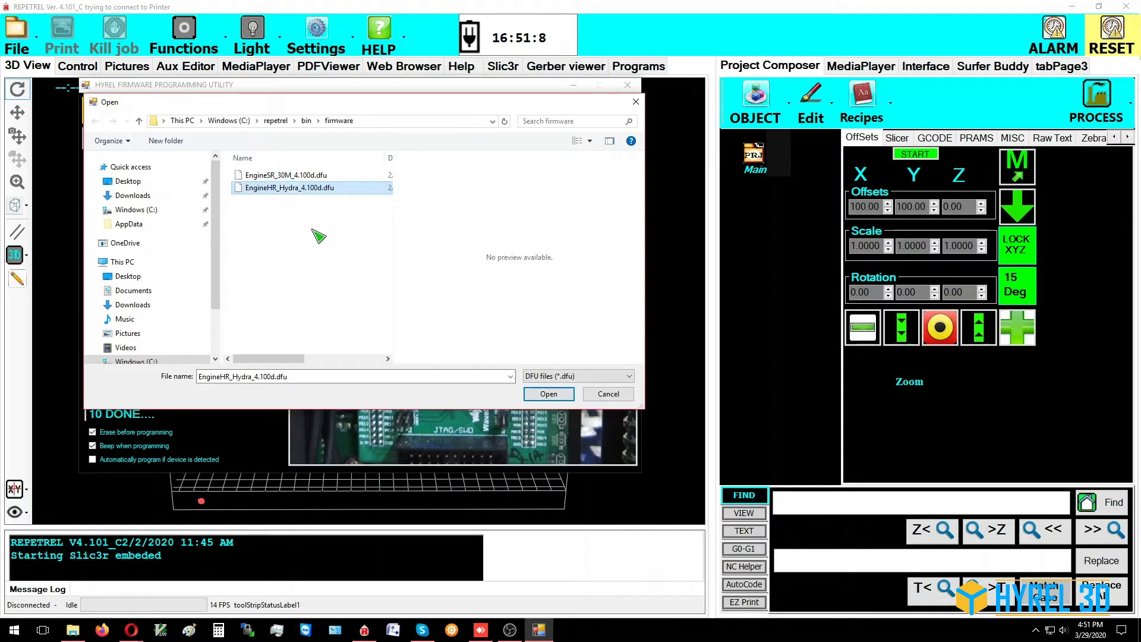
pyautogui.click(299, 174)
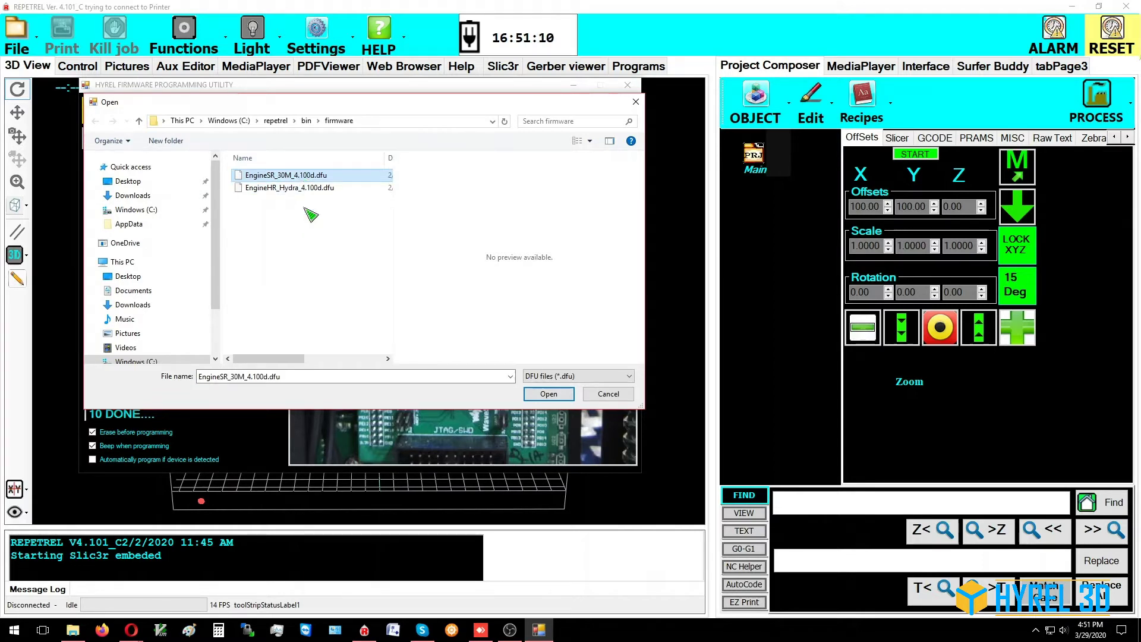
pyautogui.click(546, 394)
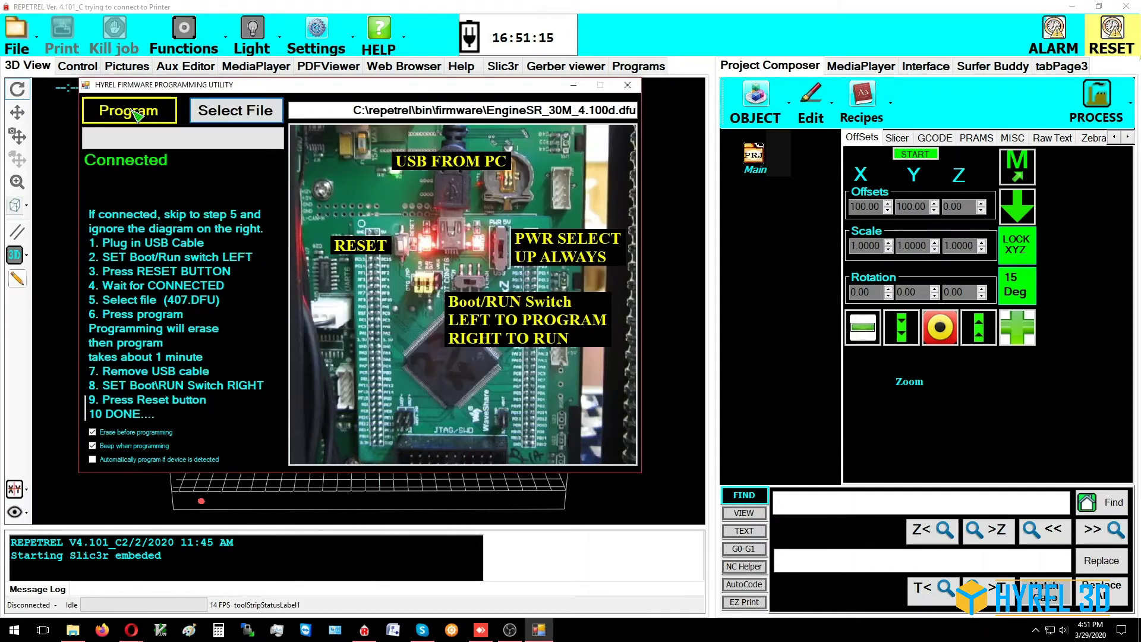
pyautogui.click(137, 113)
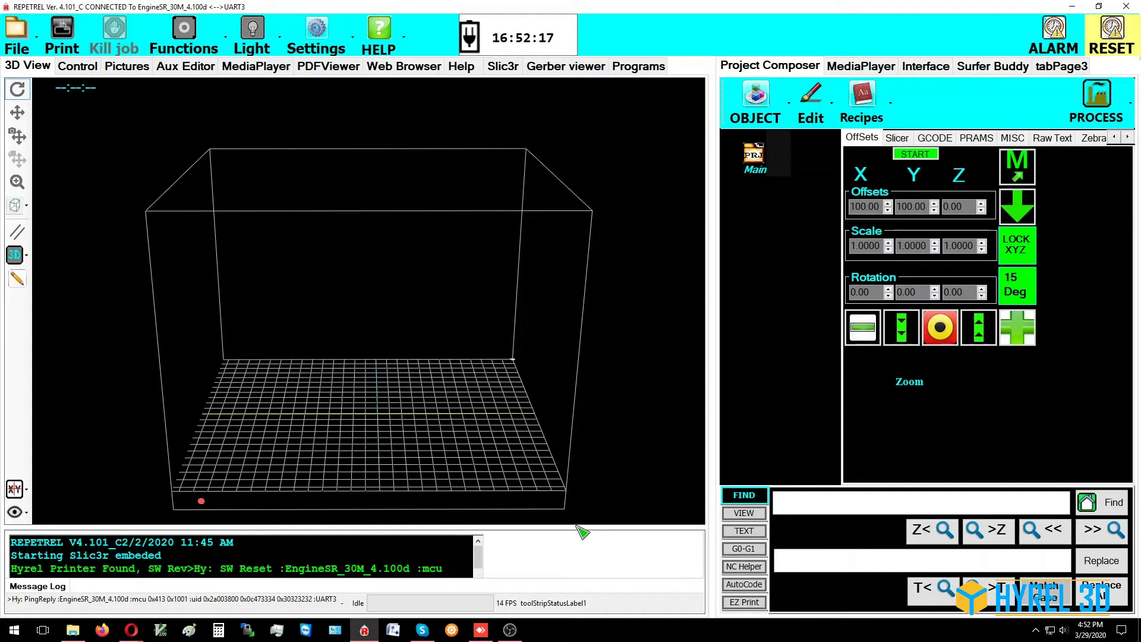
# Enlarge the message log below the 3D view and show the COM interface log to check the printer connection.
pyautogui.moveTo(572, 523); pyautogui.dragTo(571, 407)
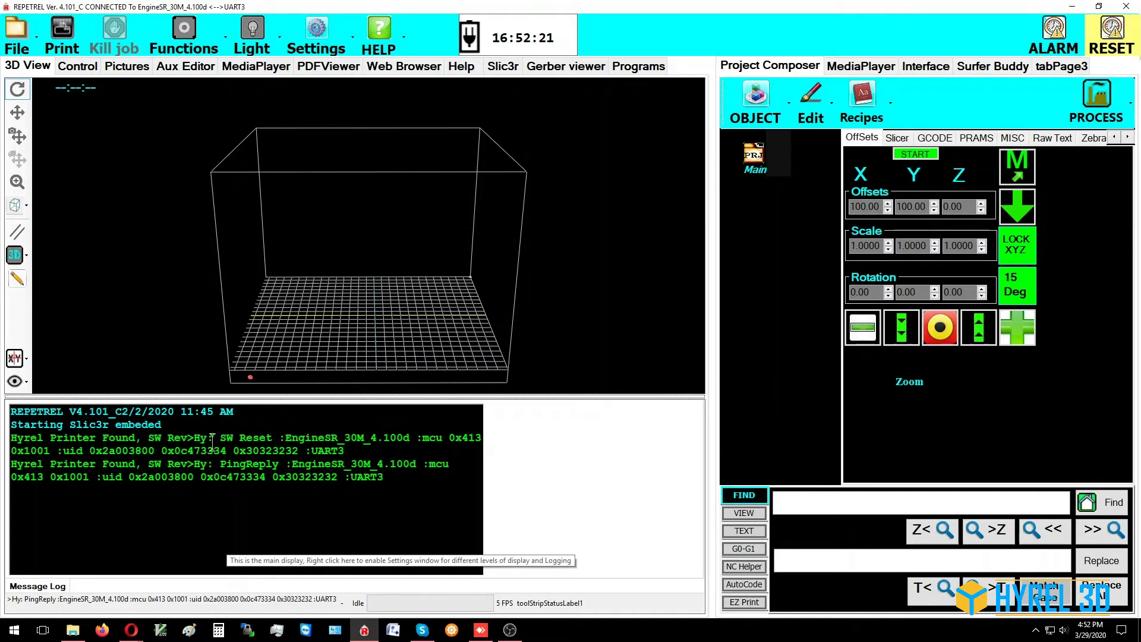
pyautogui.click(926, 66)
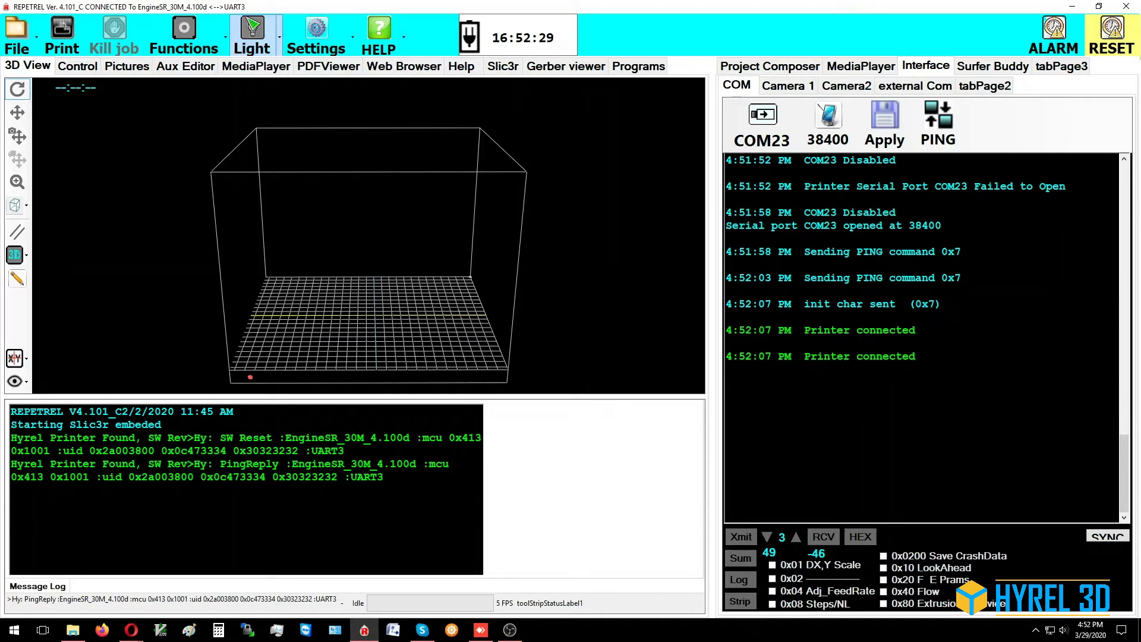
pyautogui.doubleClick(385, 478)
pyautogui.click(402, 482)
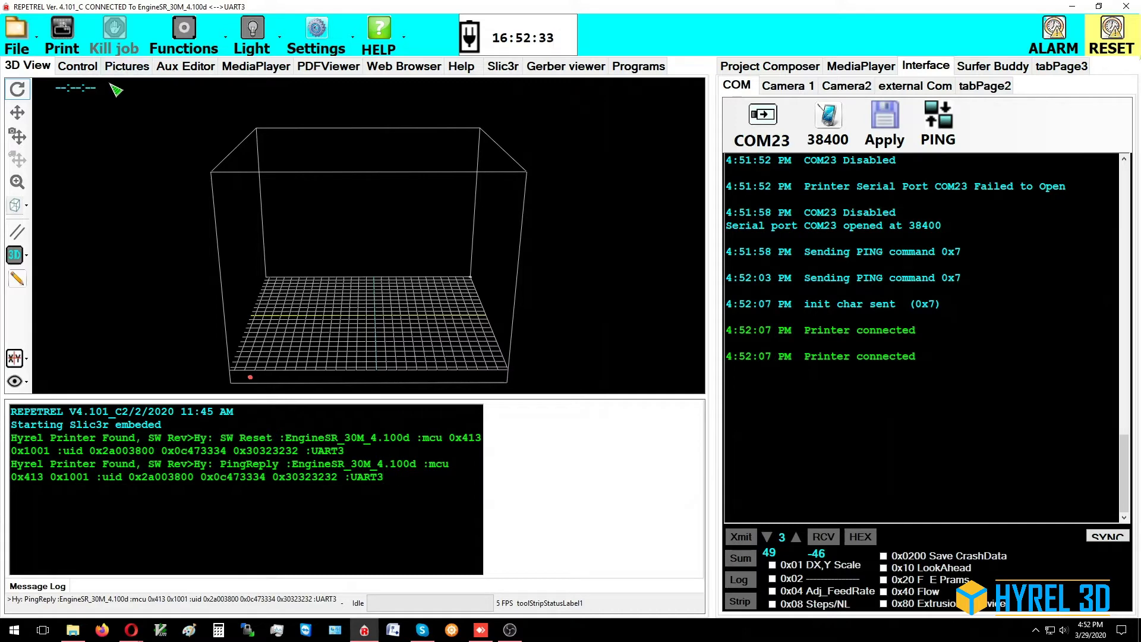
# Home the printer's X and Y axes and send it to the park position.
pyautogui.click(81, 67)
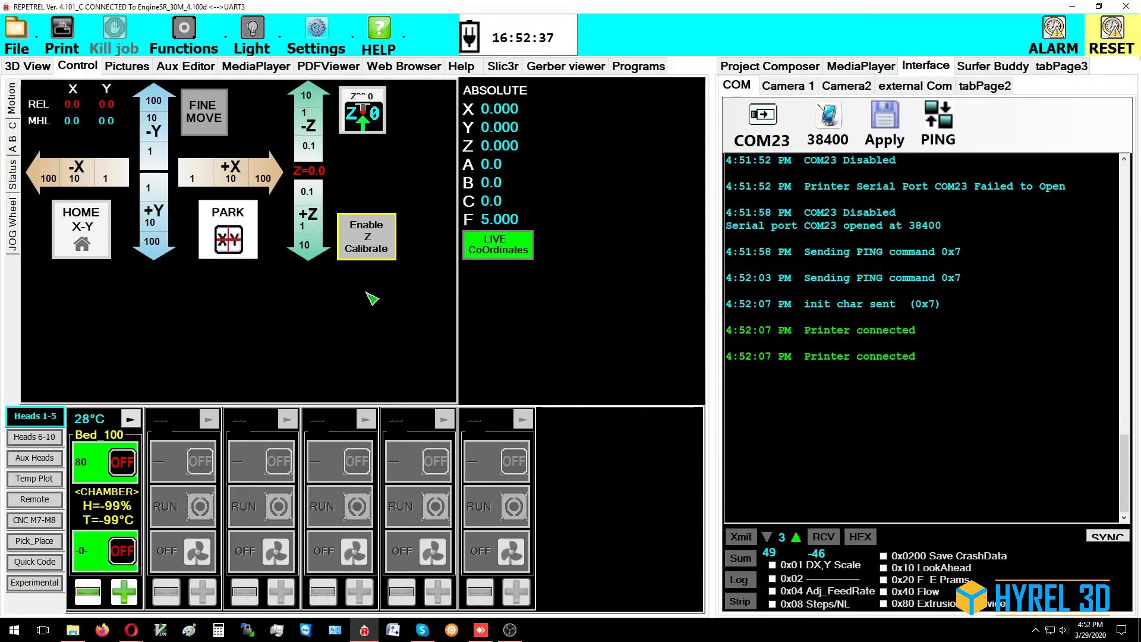
pyautogui.click(94, 234)
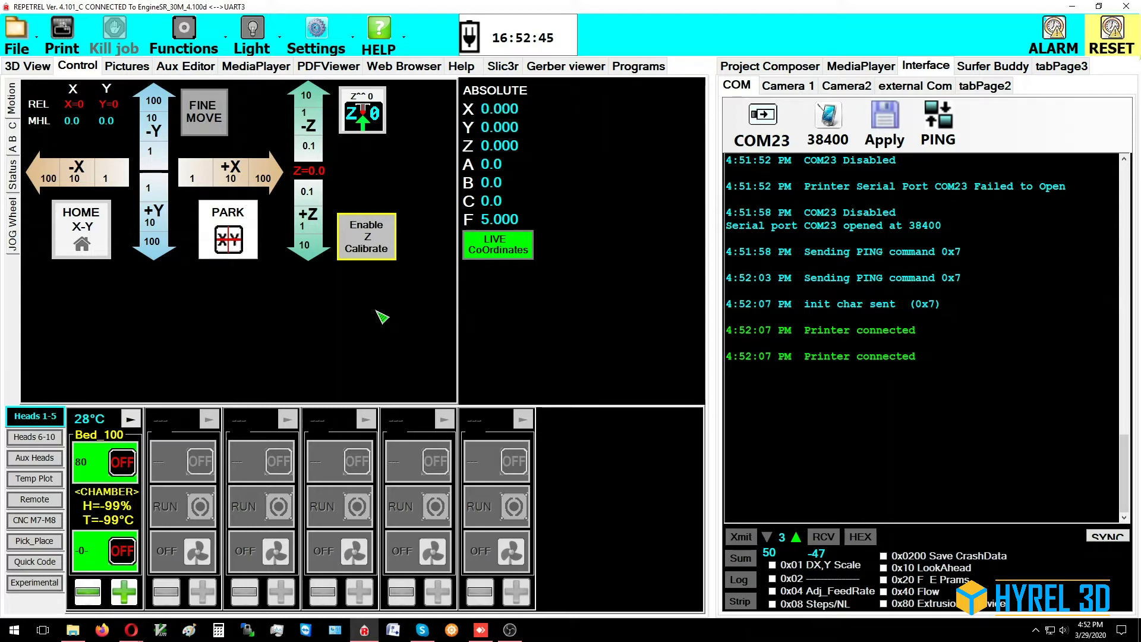
pyautogui.click(241, 235)
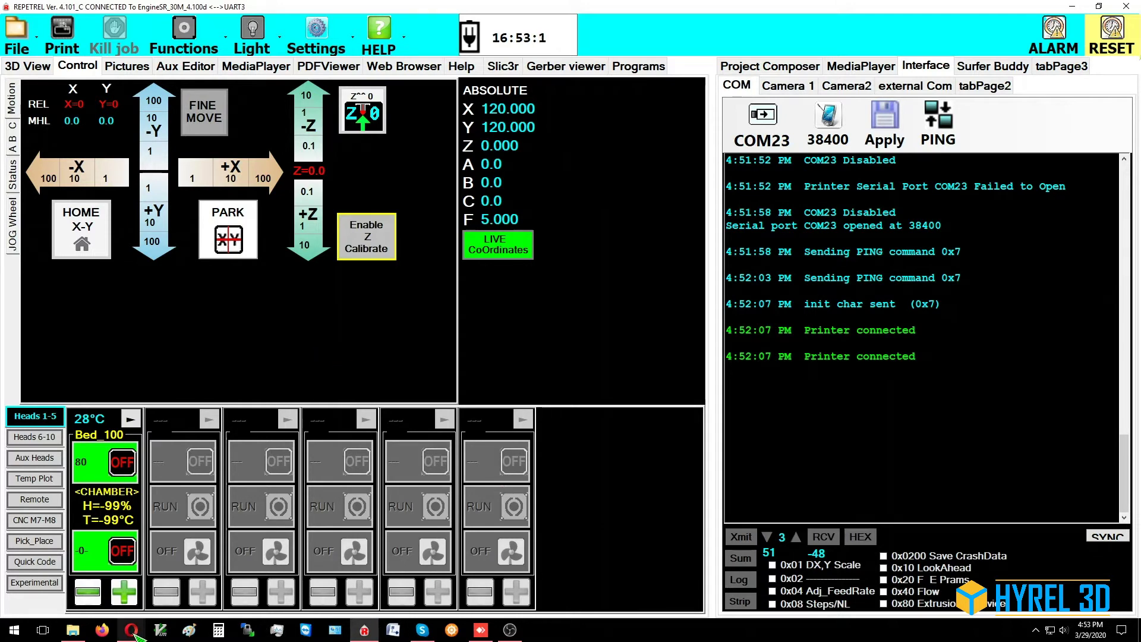
# Switch to Opera and review the Hyrel3D Firmware wiki page down to the Head / Bed Firmware instructions, then return to Repetrel.
pyautogui.moveTo(135, 634)
pyautogui.click(187, 581)
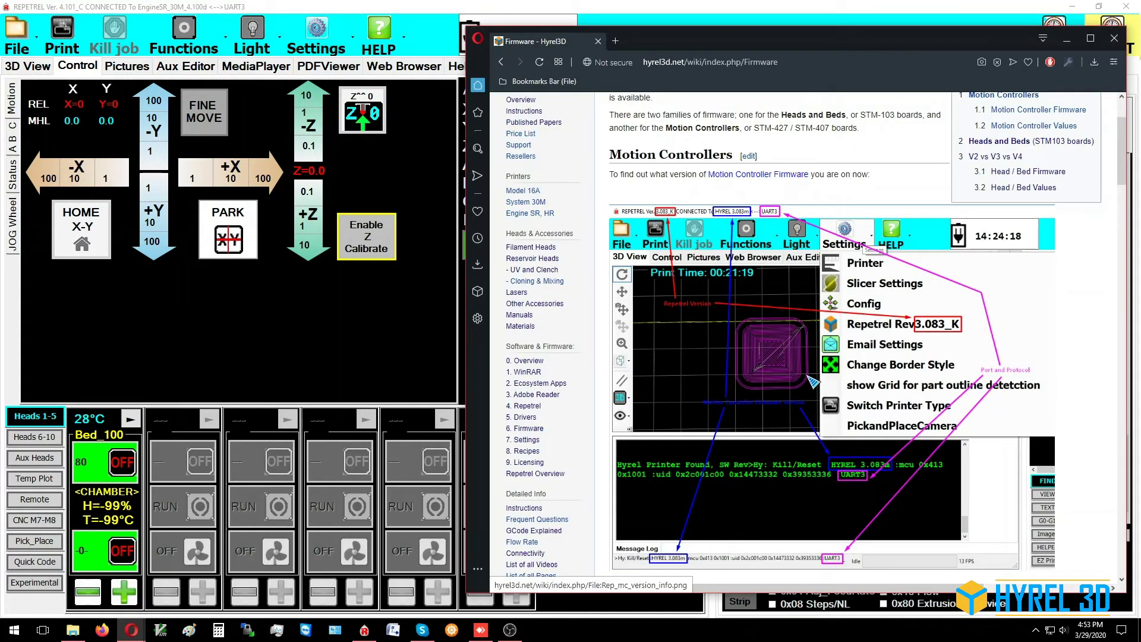
pyautogui.scroll(-4, 809, 378)
pyautogui.scroll(-2, 809, 378)
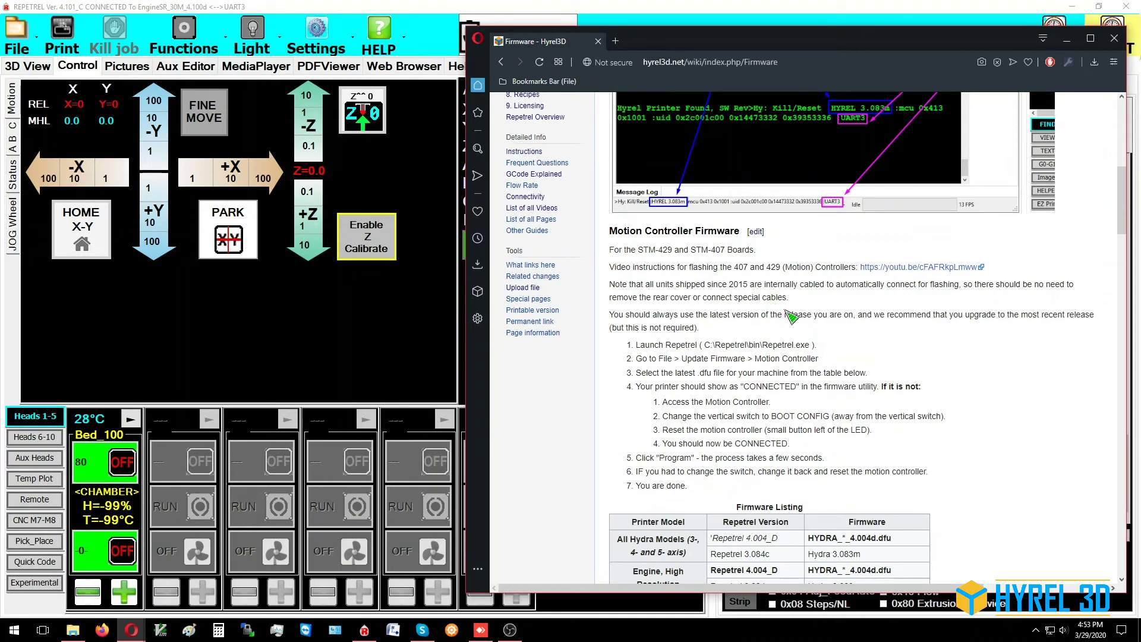
pyautogui.scroll(-6, 779, 315)
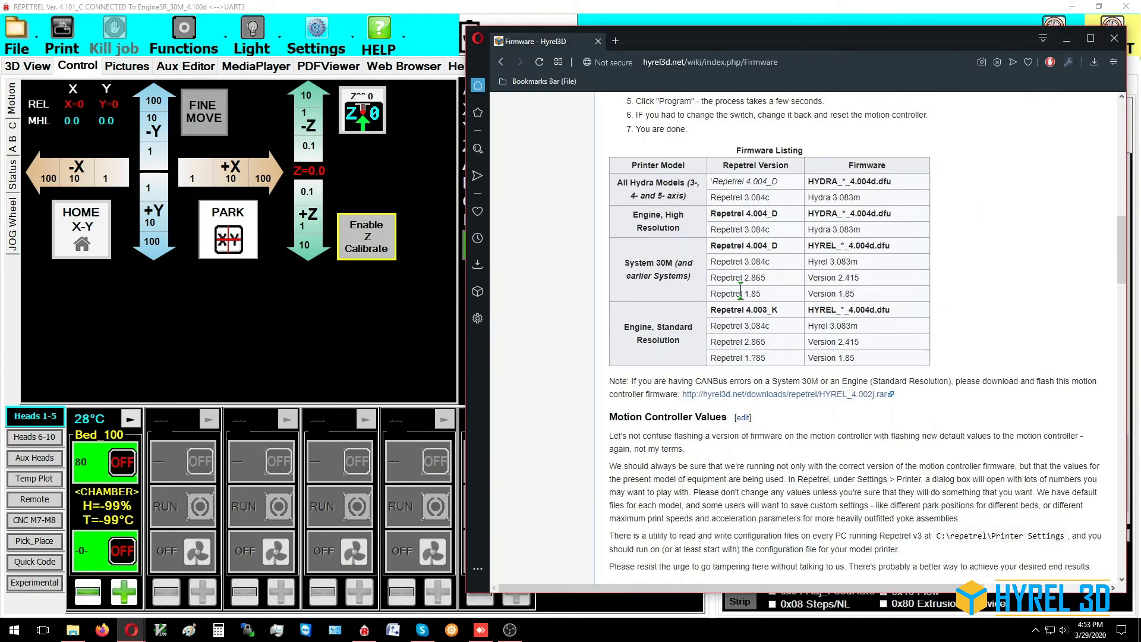
pyautogui.scroll(-8, 745, 261)
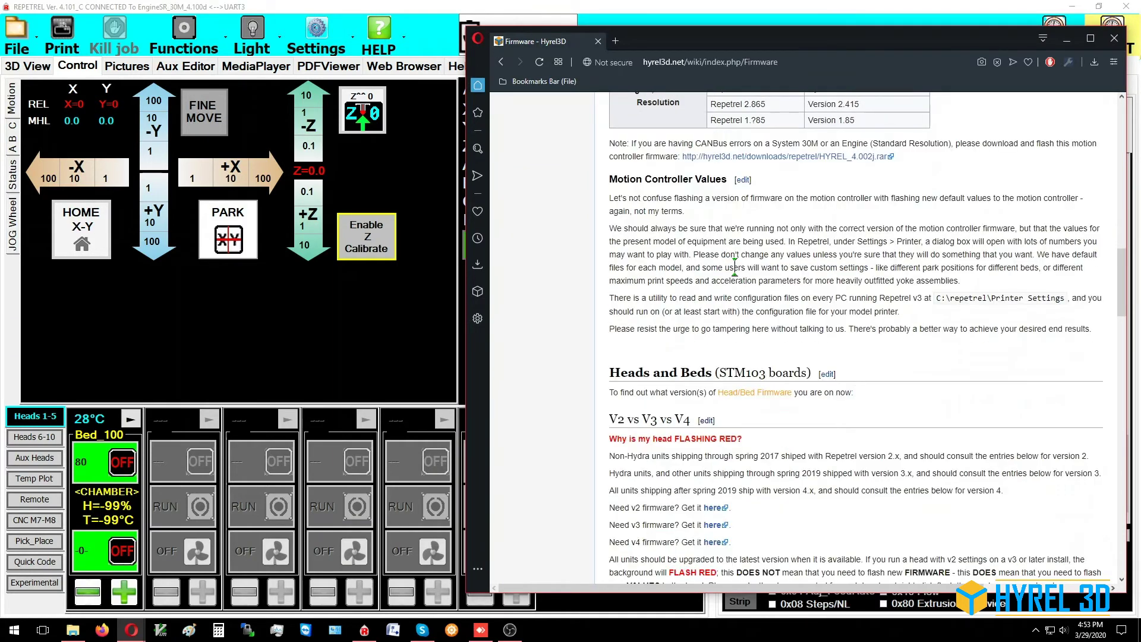
pyautogui.scroll(-2, 728, 277)
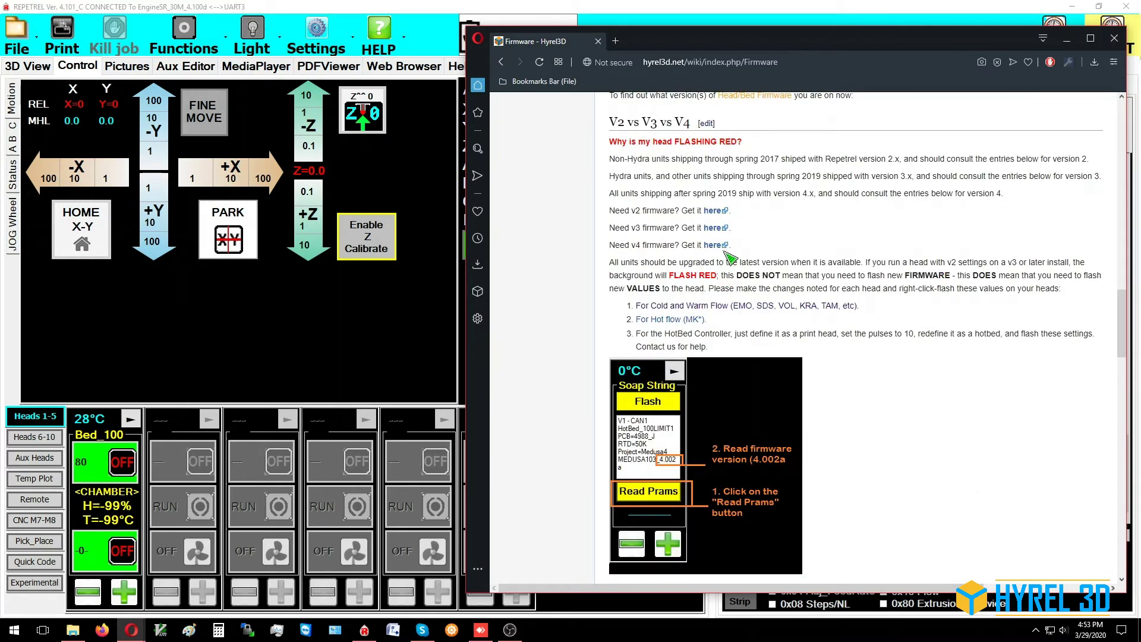
pyautogui.scroll(-1, 668, 317)
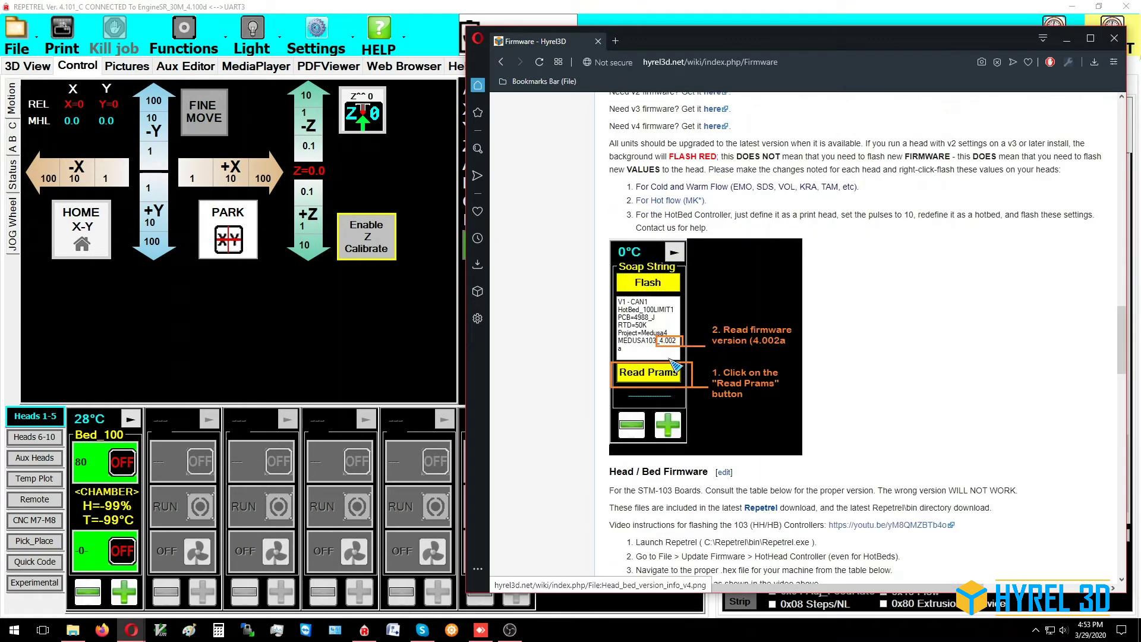
pyautogui.scroll(-6, 740, 407)
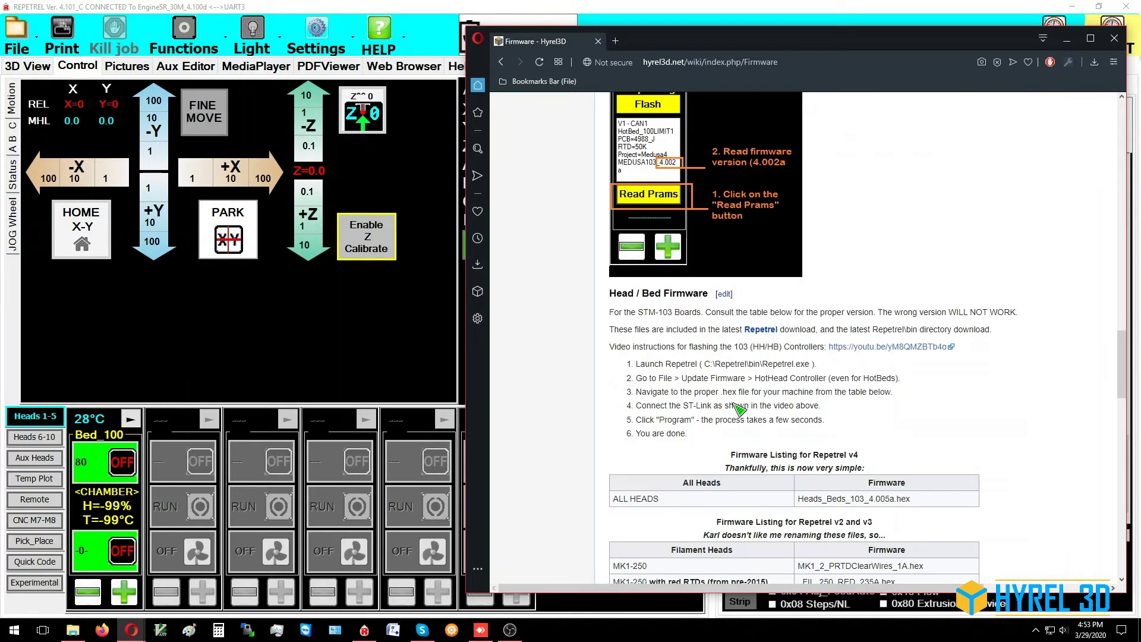
pyautogui.click(983, 18)
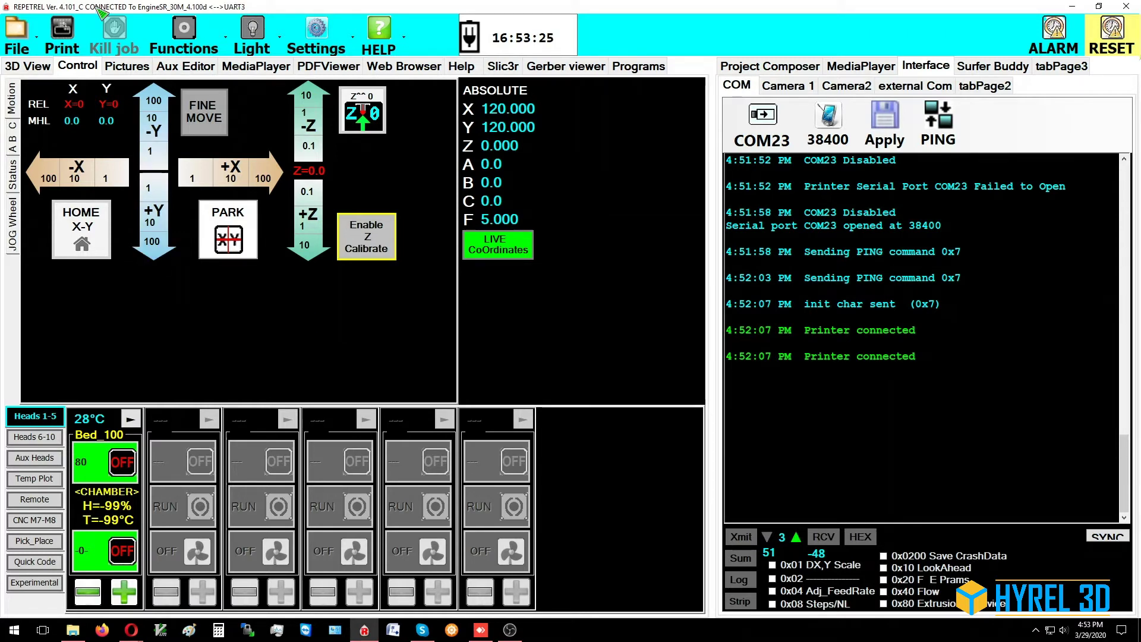
# Open the firmware update utility for the HotHead controller and reposition its window.
pyautogui.click(24, 37)
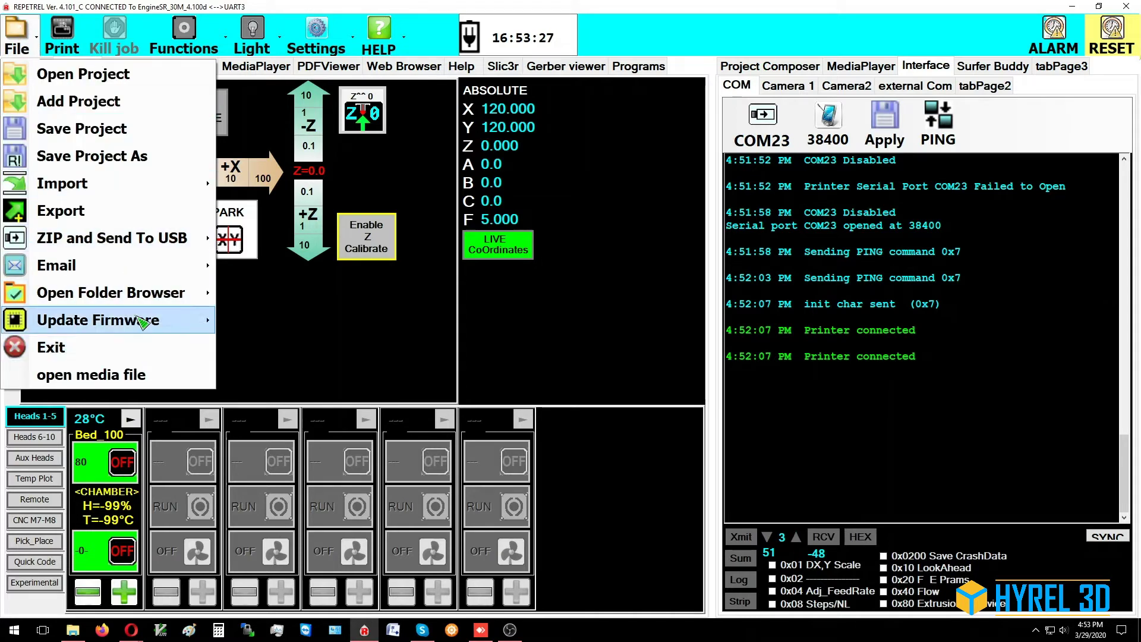
pyautogui.moveTo(142, 321)
pyautogui.click(271, 324)
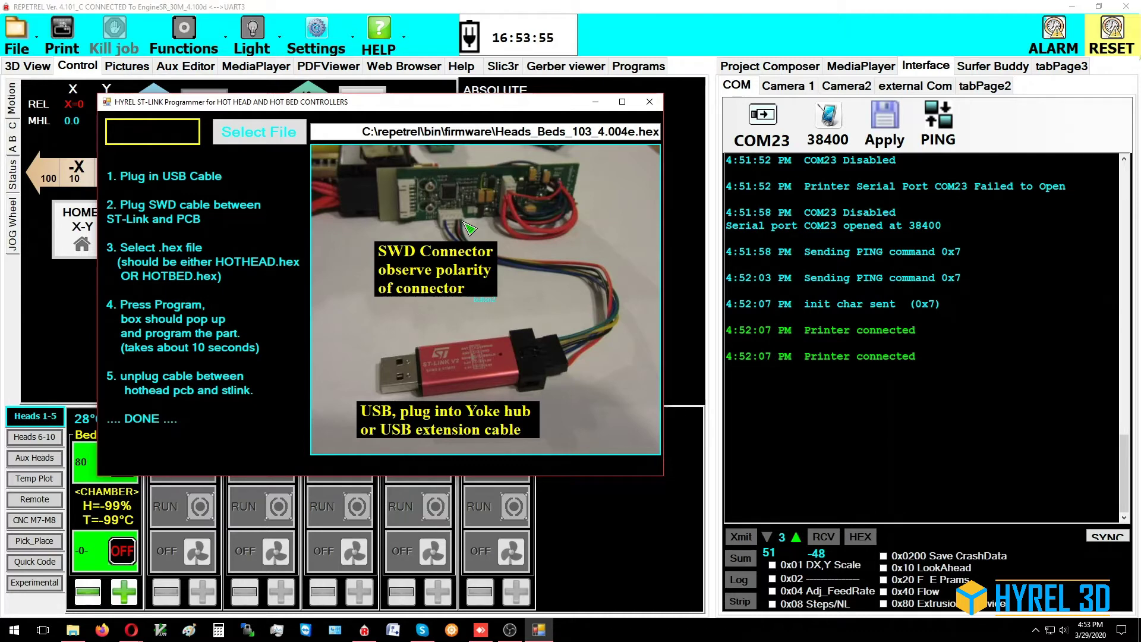
pyautogui.moveTo(295, 105); pyautogui.dragTo(261, 121)
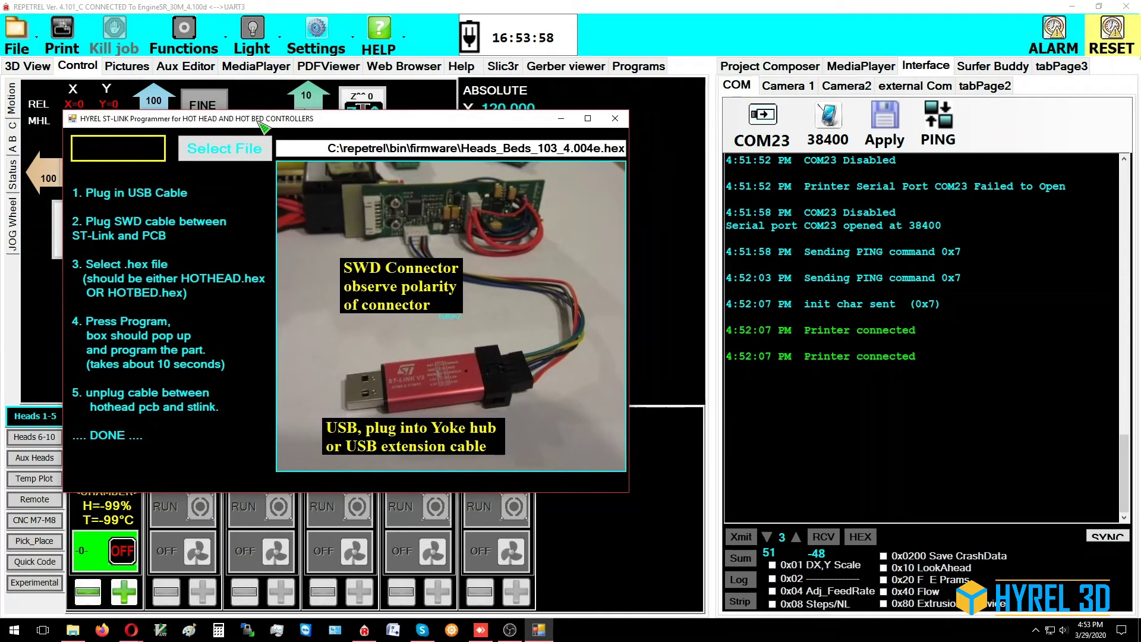
# Choose Heads_Beds_103_4.004d.hex from the firmware folder as the file for the head and bed controllers.
pyautogui.click(234, 151)
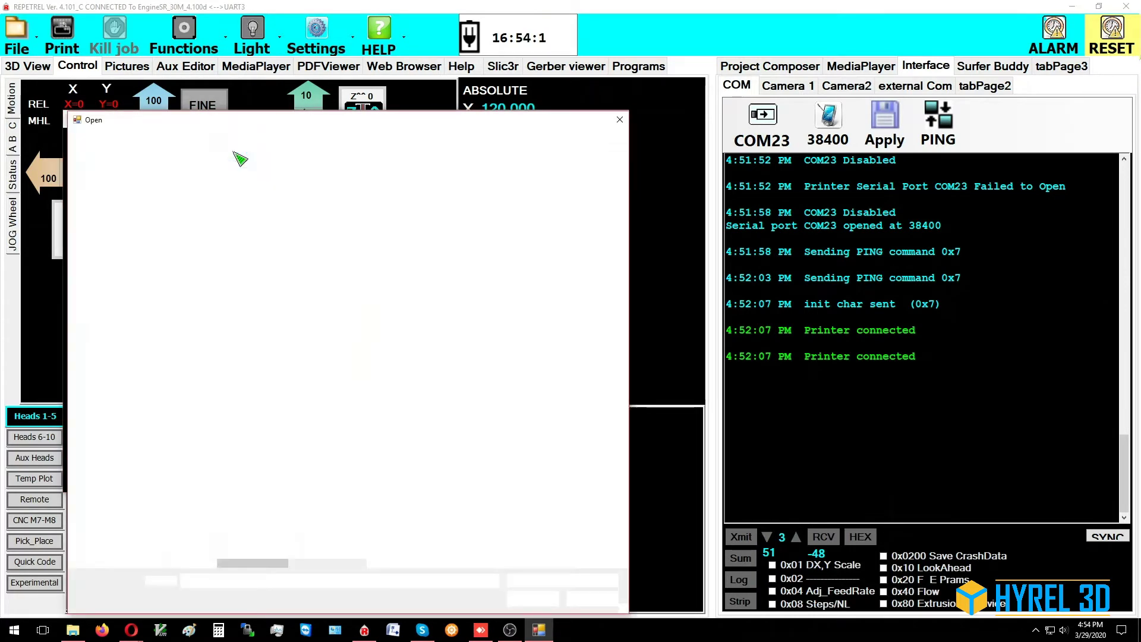
pyautogui.click(258, 195)
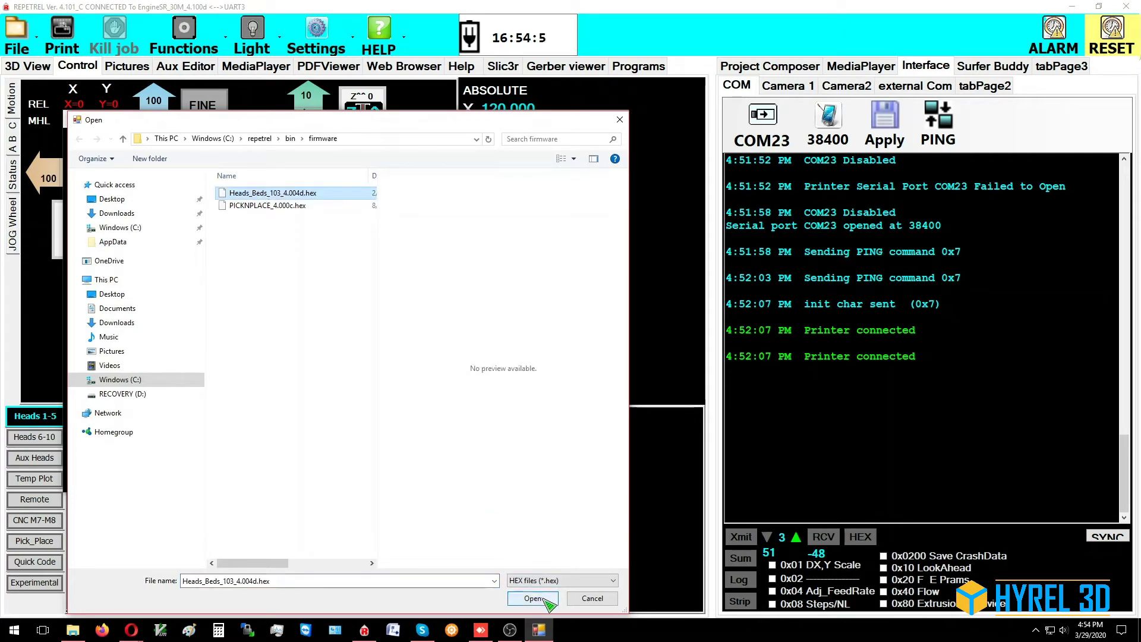
pyautogui.moveTo(378, 274); pyautogui.dragTo(458, 279)
pyautogui.click(247, 206)
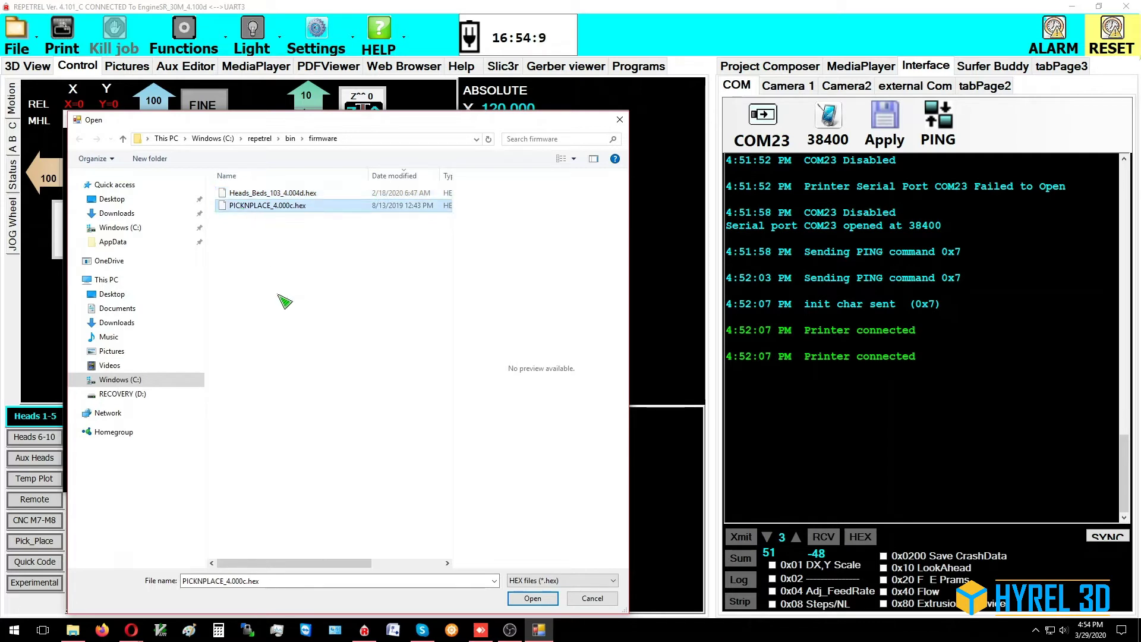
pyautogui.click(254, 203)
pyautogui.click(262, 193)
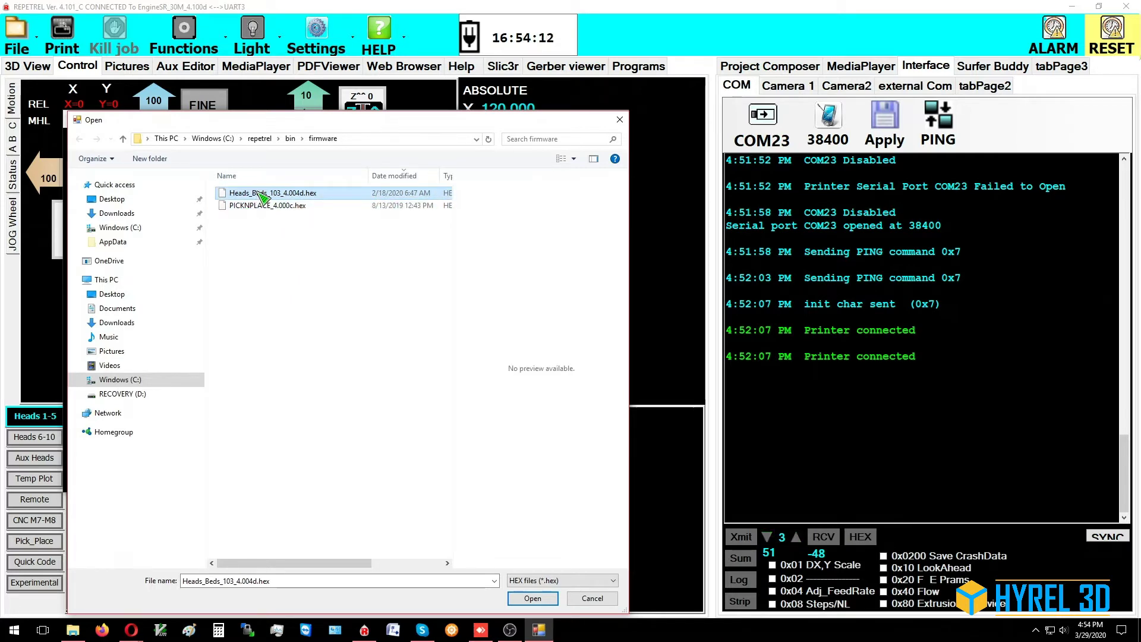
pyautogui.click(532, 599)
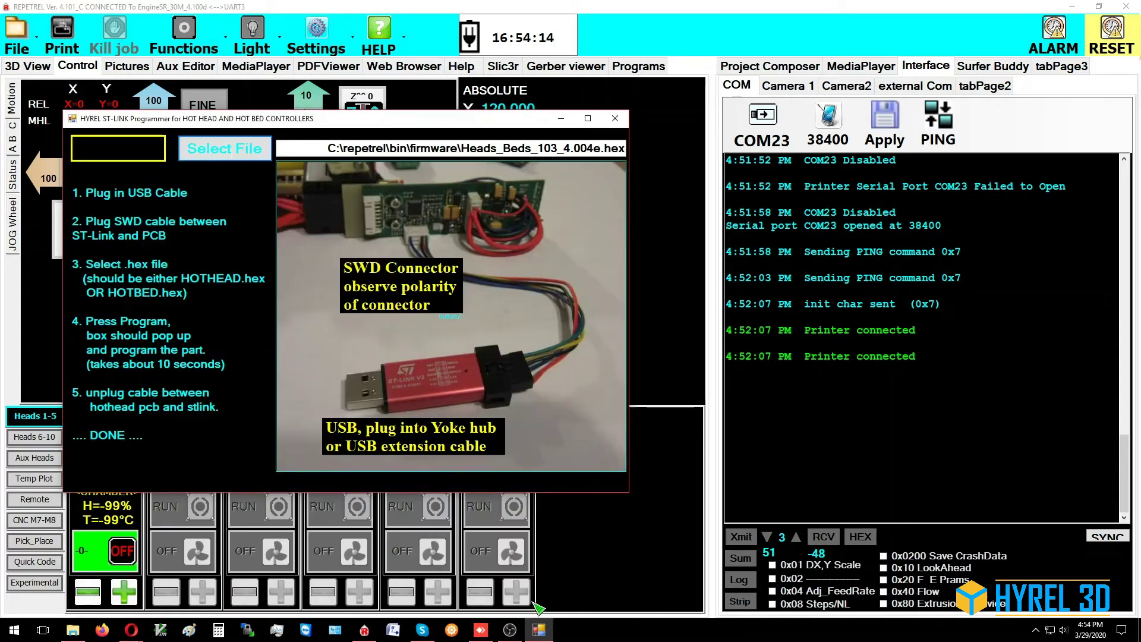
# Run the programming of the head controller with the chosen hex file and close the ST-LINK programmer.
pyautogui.click(140, 153)
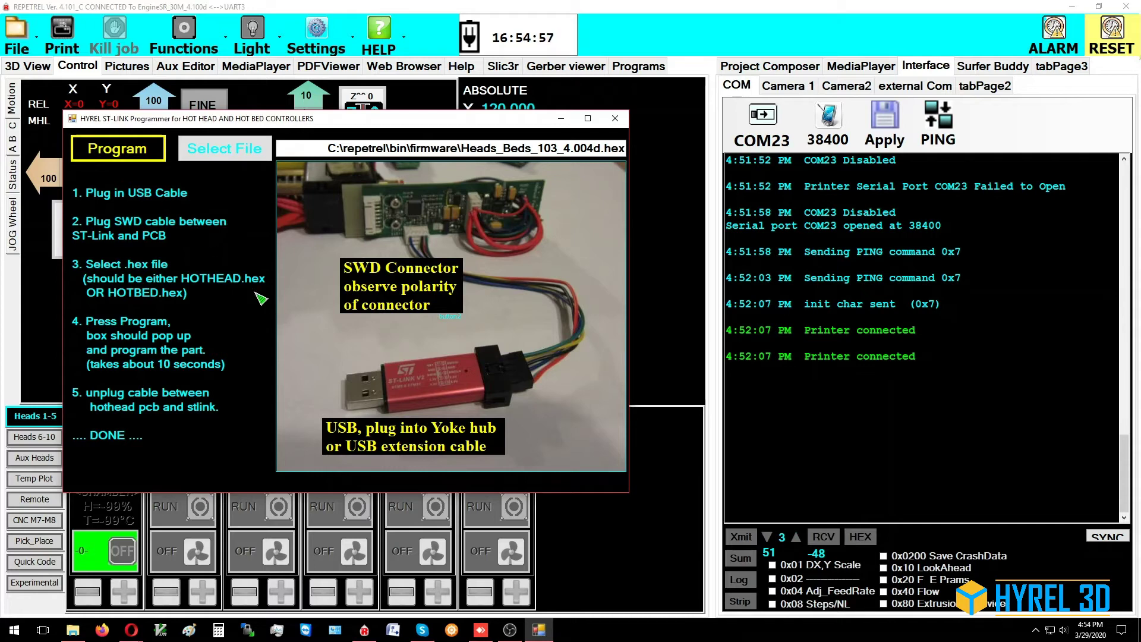
pyautogui.click(138, 152)
pyautogui.click(615, 118)
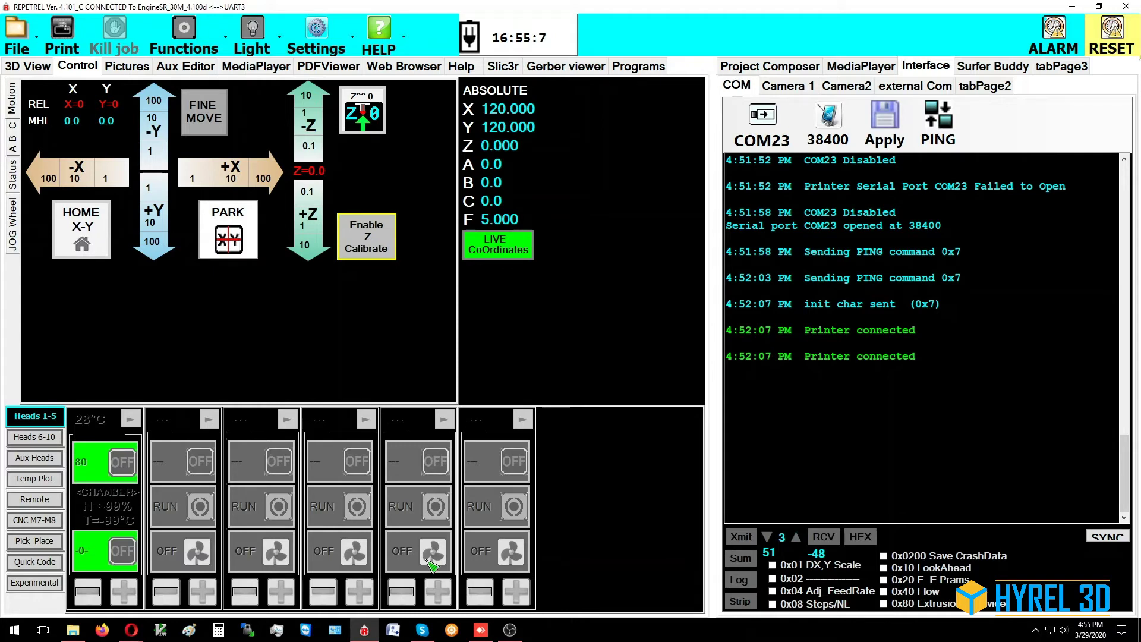
# List the USB devices on this computer, widen the Devices and Printers window and check the FT232R USB UART and STM32 STLink entries.
pyautogui.click(397, 52)
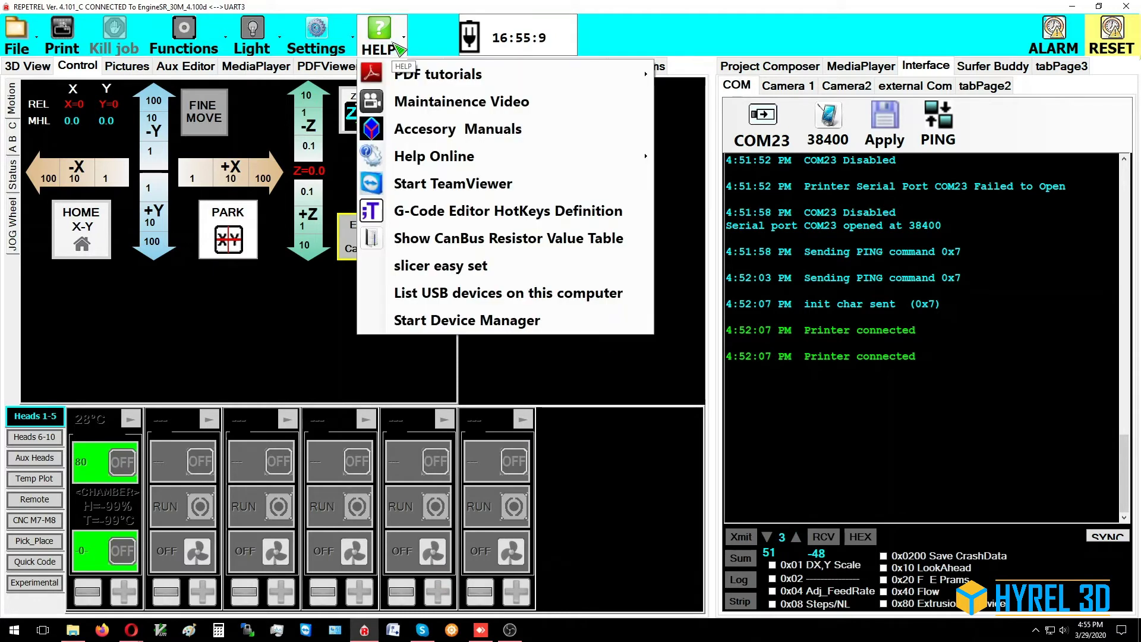
pyautogui.click(427, 295)
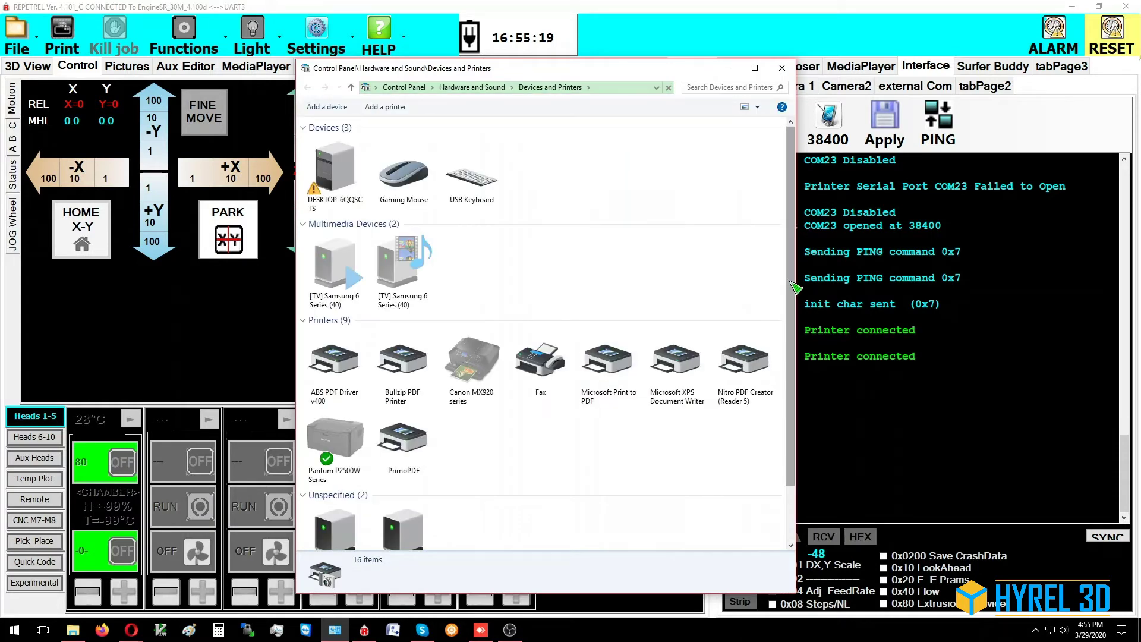
pyautogui.moveTo(796, 282); pyautogui.dragTo(1033, 324)
pyautogui.click(334, 484)
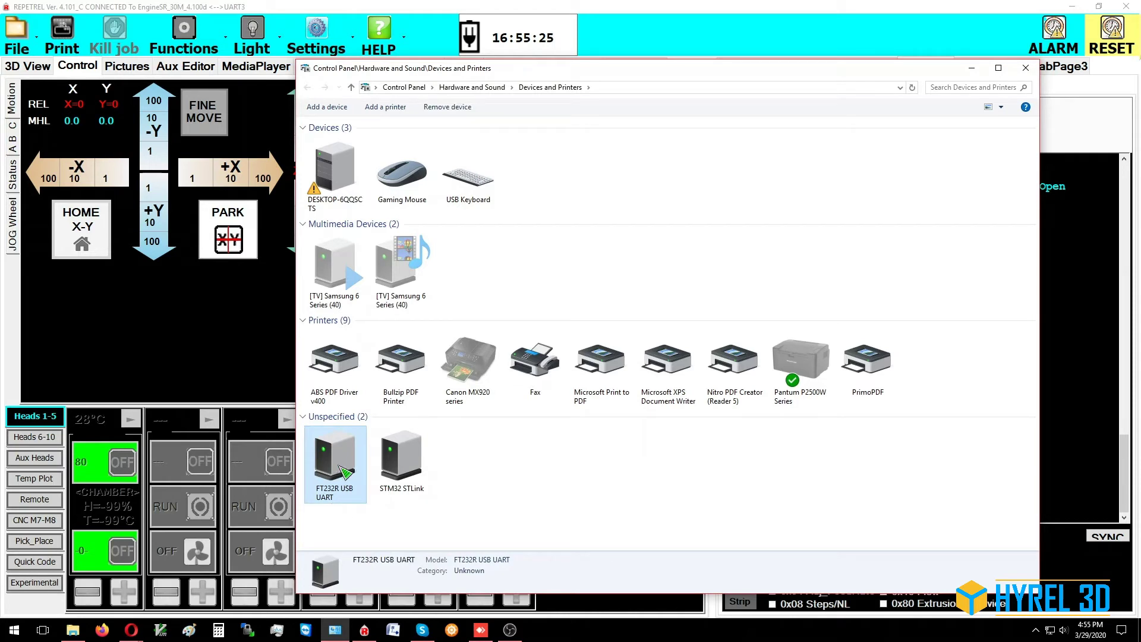
pyautogui.click(408, 483)
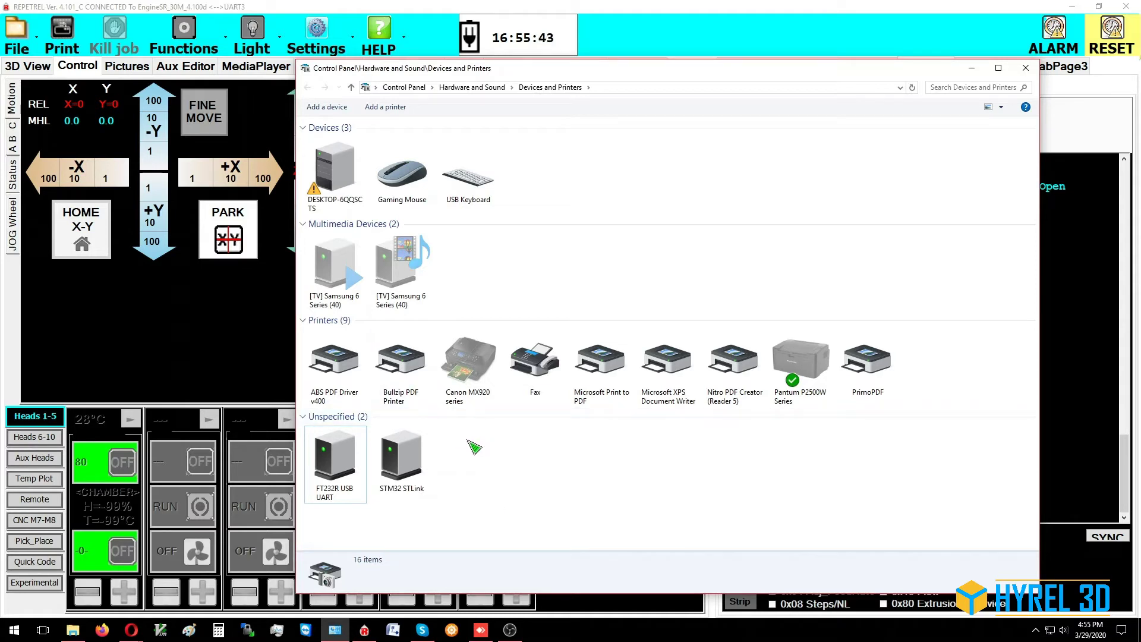
# Open the STM32 STLink's hardware function properties in the mode that allows changing its settings.
pyautogui.click(410, 458)
pyautogui.doubleClick(410, 458)
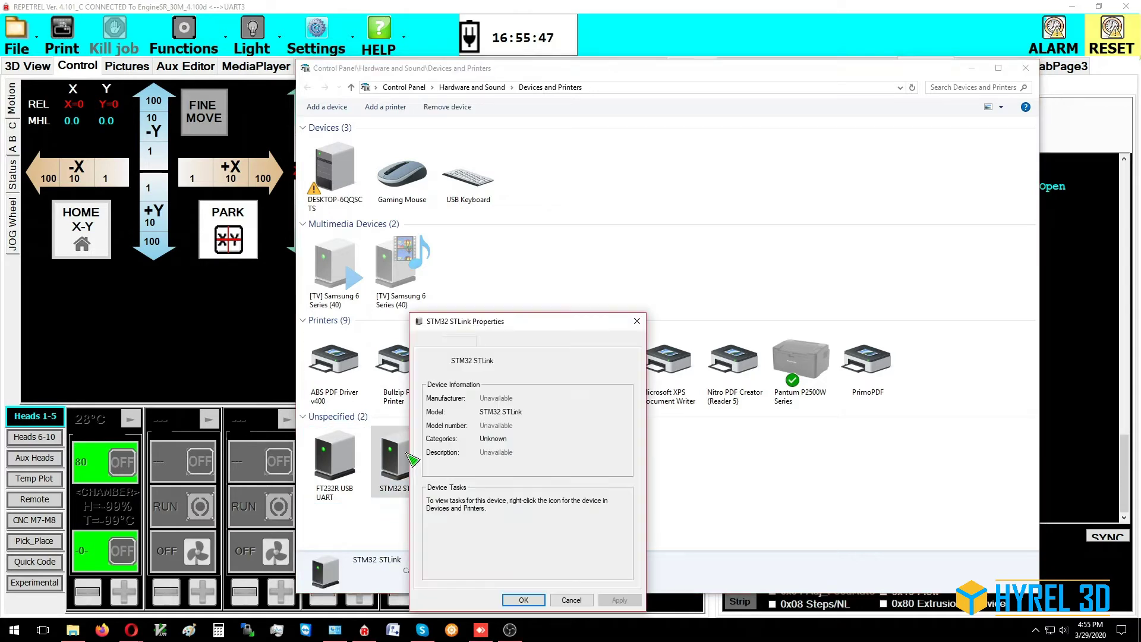
pyautogui.moveTo(535, 323); pyautogui.dragTo(546, 282)
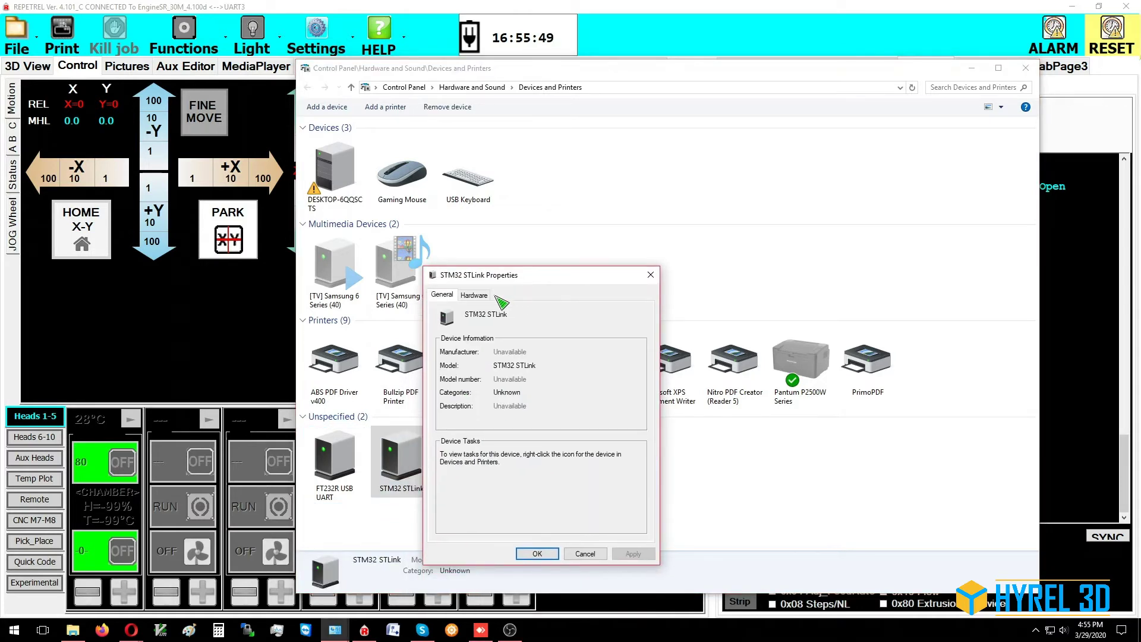
pyautogui.click(477, 297)
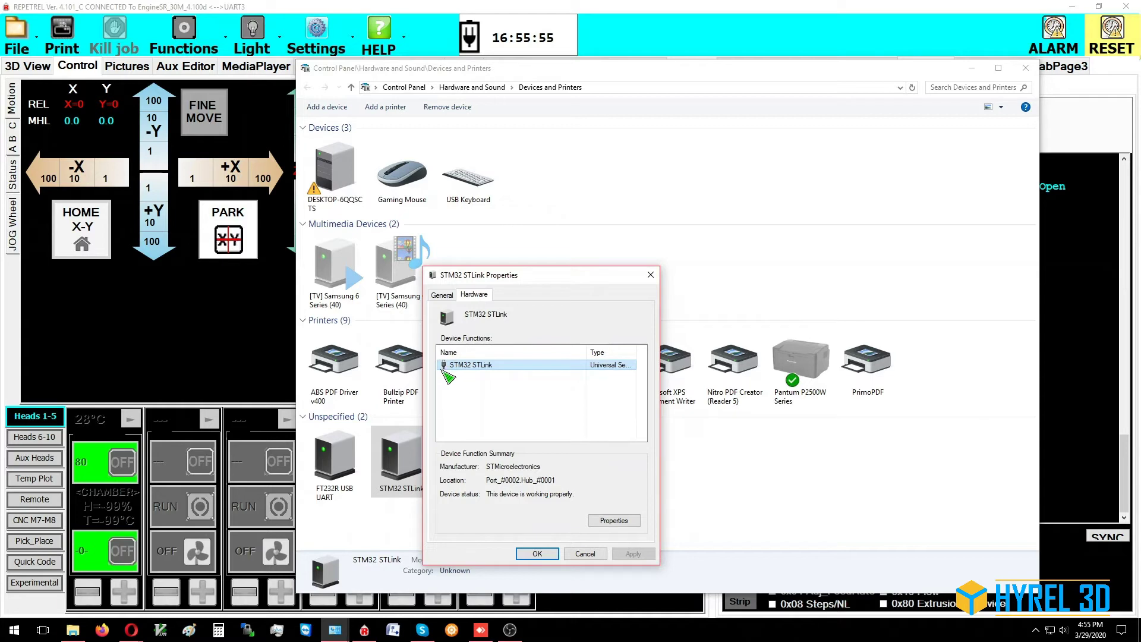
pyautogui.click(619, 521)
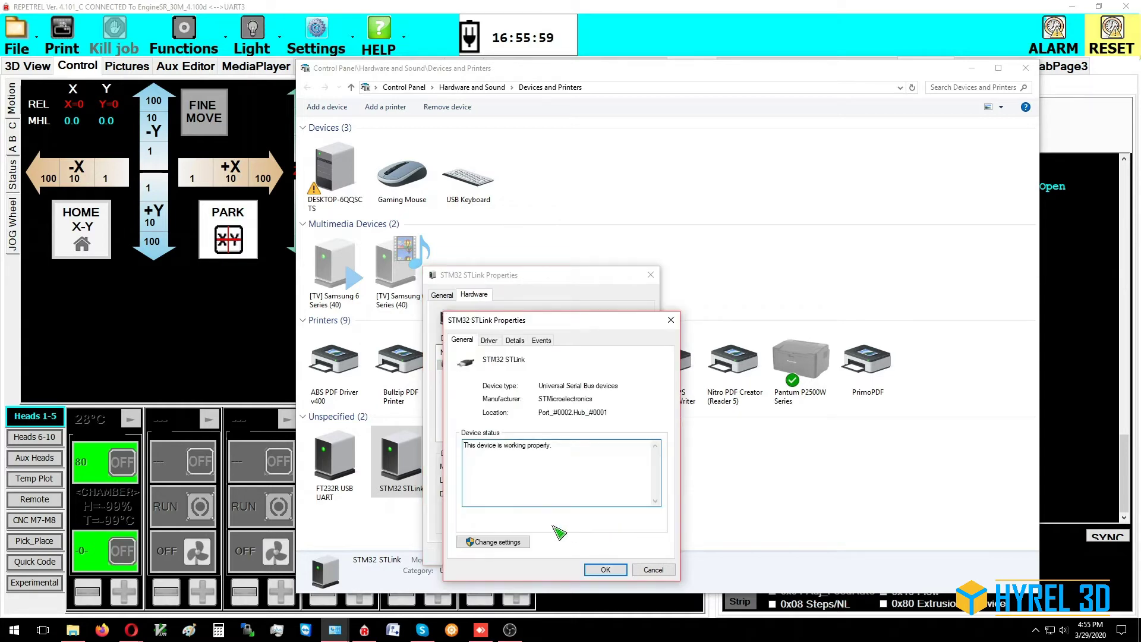
pyautogui.click(494, 542)
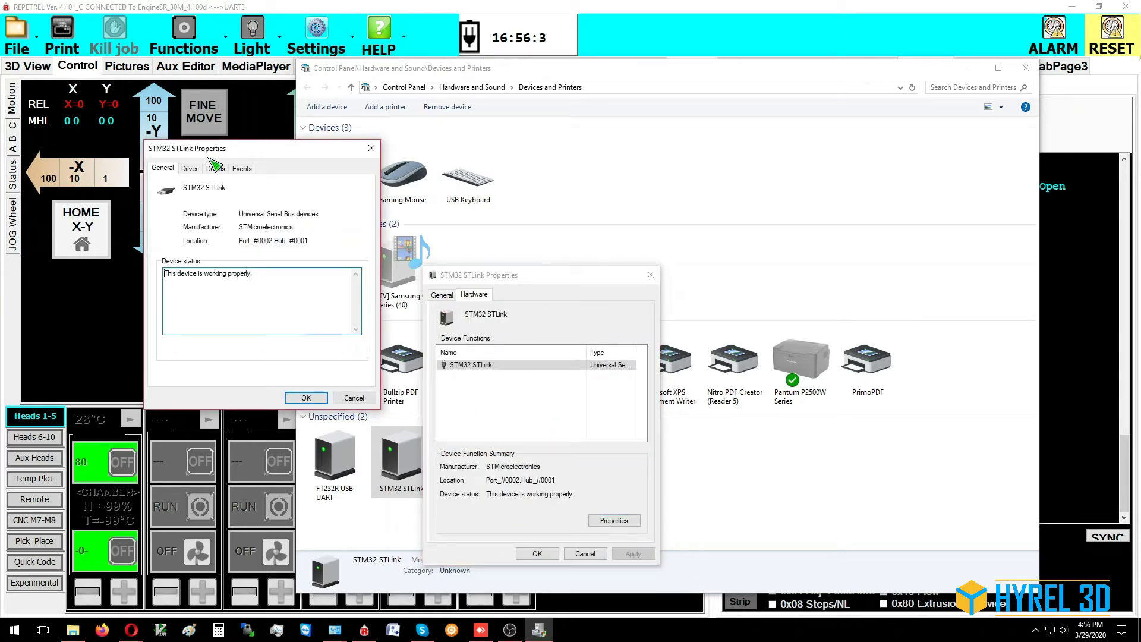
# Start a manual driver update for the STM32 STLink and choose the repetrel folder on C: as the search location.
pyautogui.click(190, 169)
pyautogui.click(197, 300)
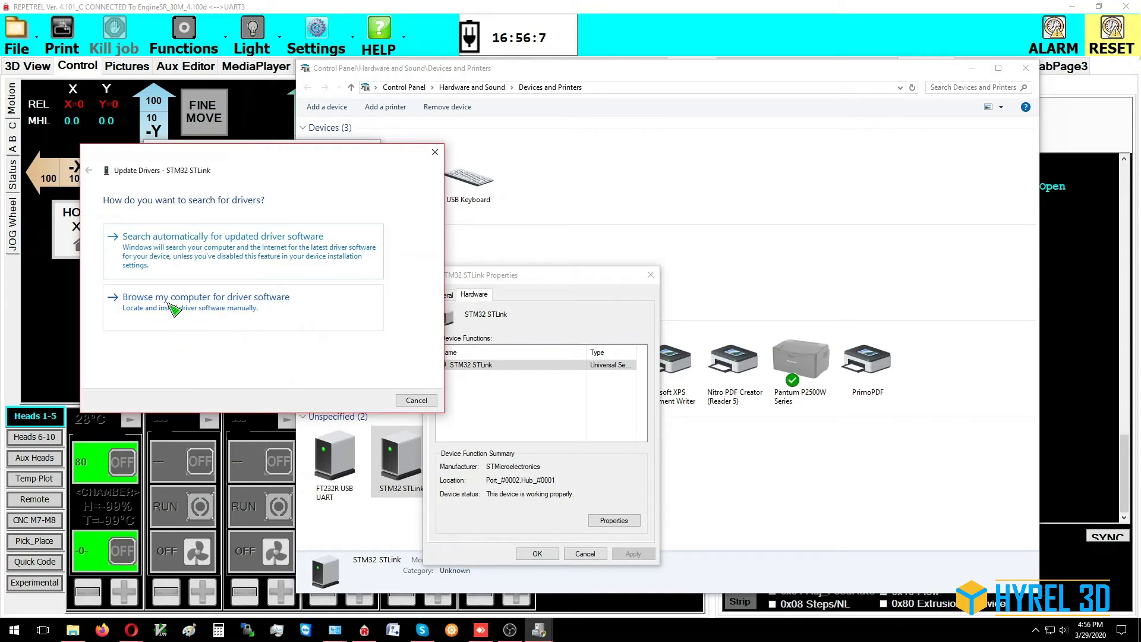
pyautogui.click(187, 307)
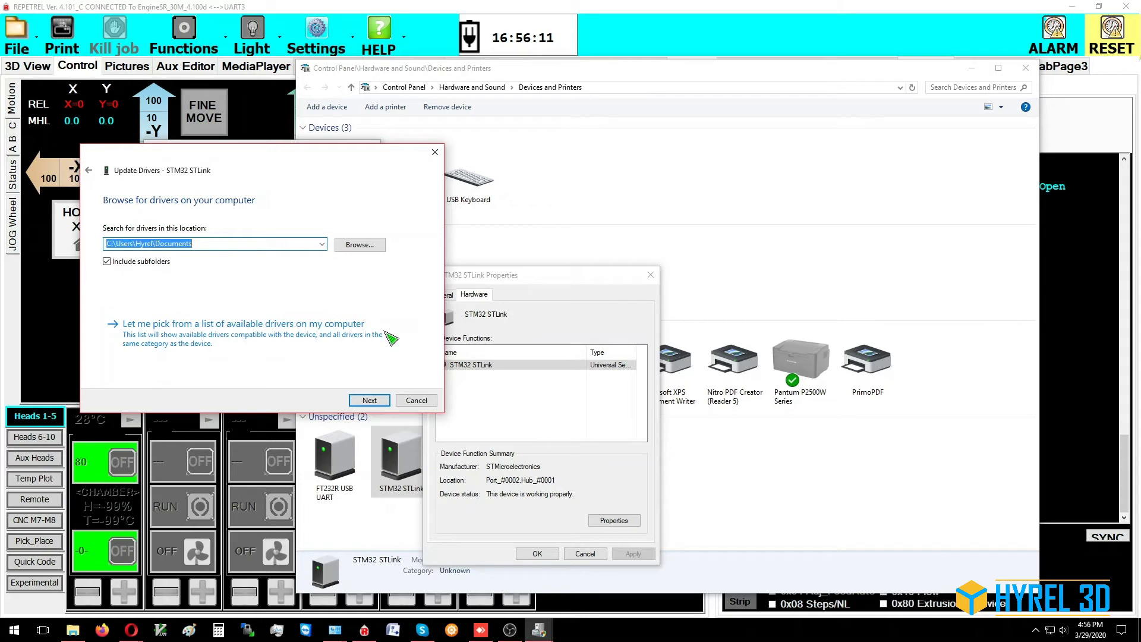
pyautogui.click(362, 246)
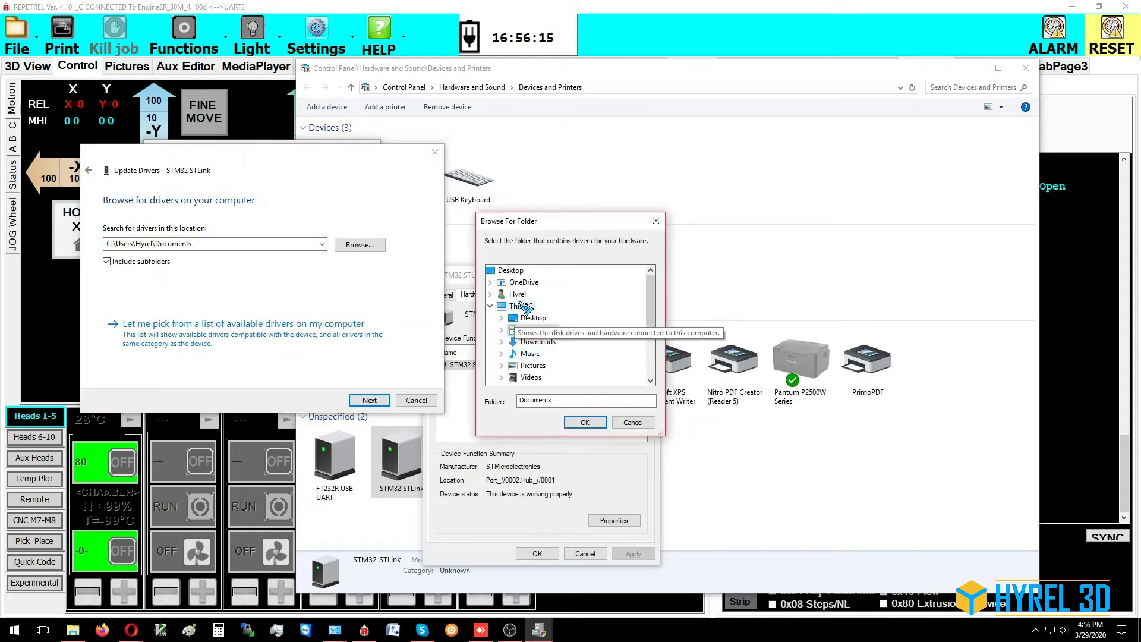
pyautogui.scroll(-2, 525, 307)
pyautogui.doubleClick(527, 322)
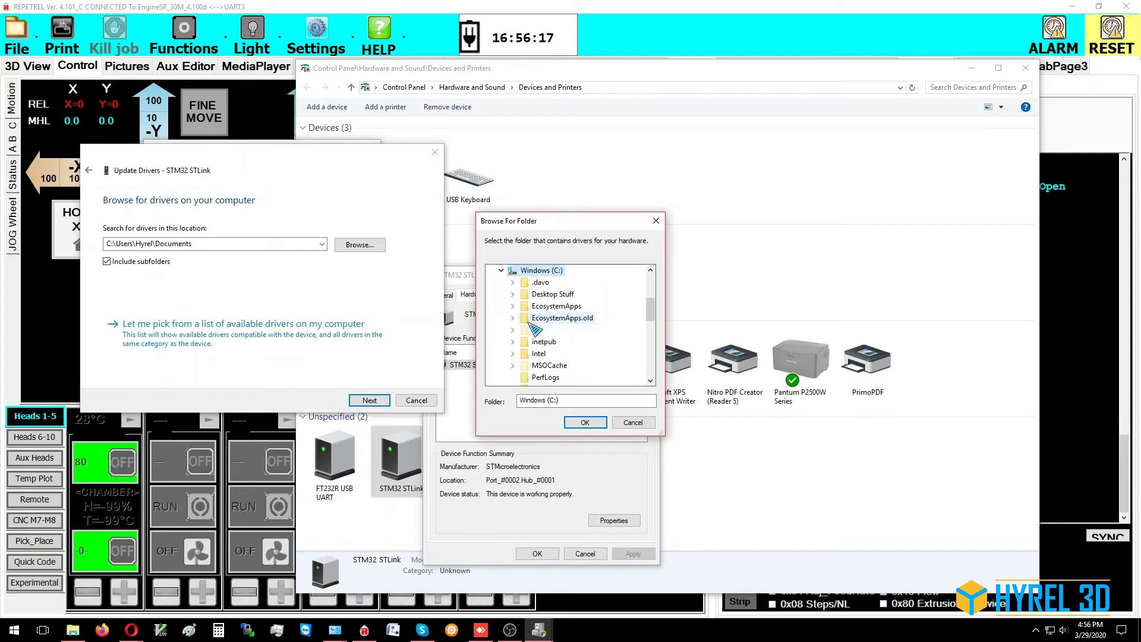
pyautogui.scroll(-2, 550, 333)
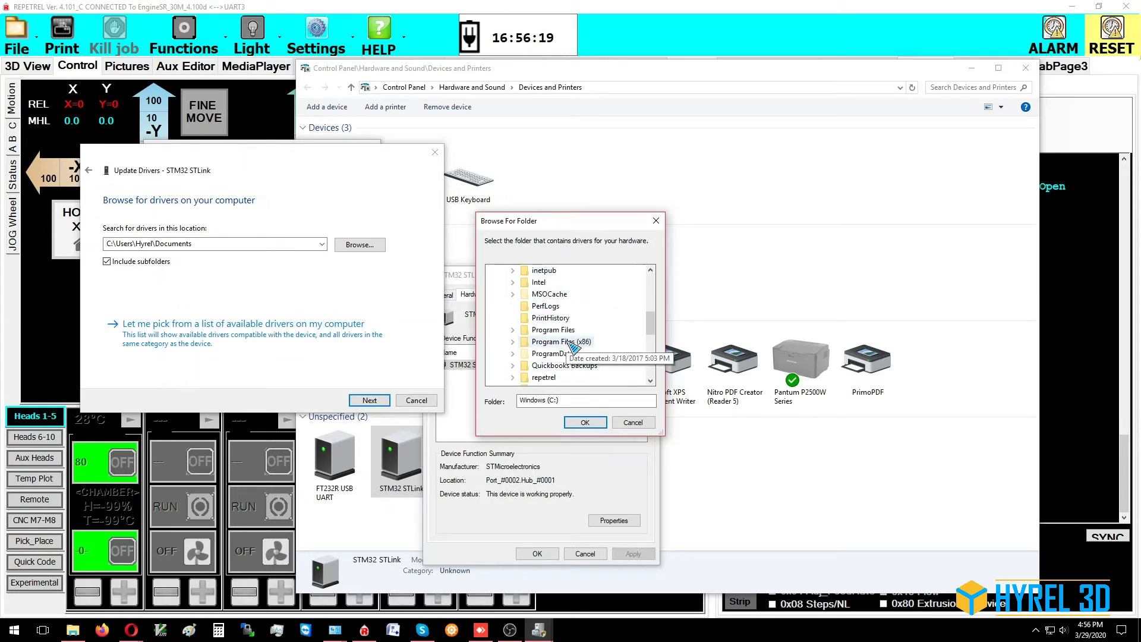
pyautogui.doubleClick(544, 377)
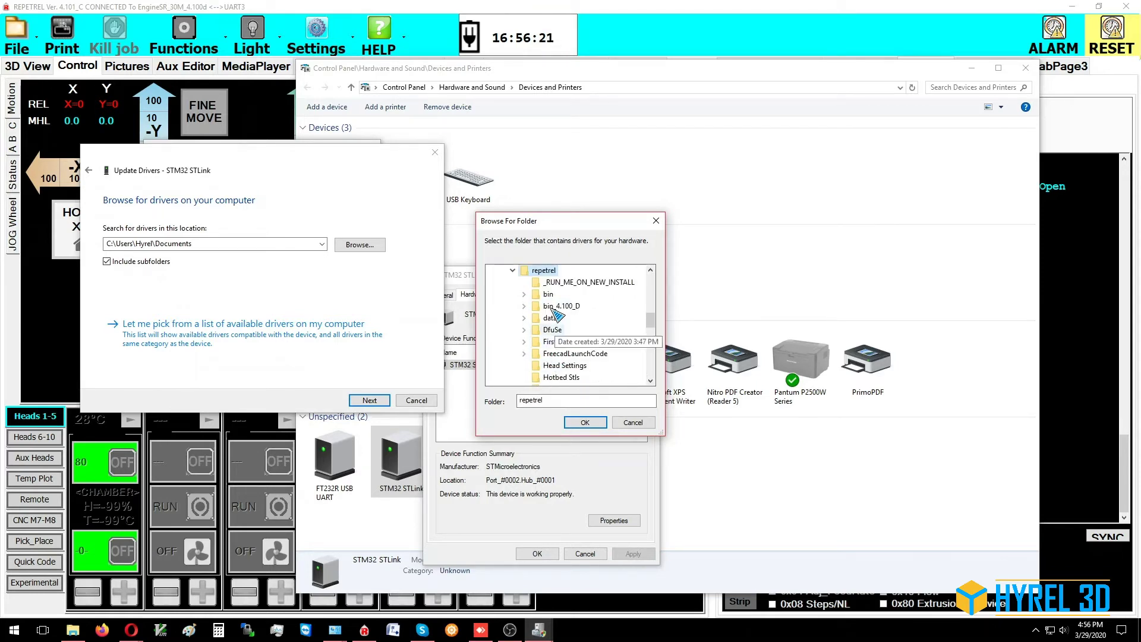
pyautogui.click(584, 422)
# Run the driver search in the chosen folder, then close the update wizard and all device windows.
pyautogui.click(374, 403)
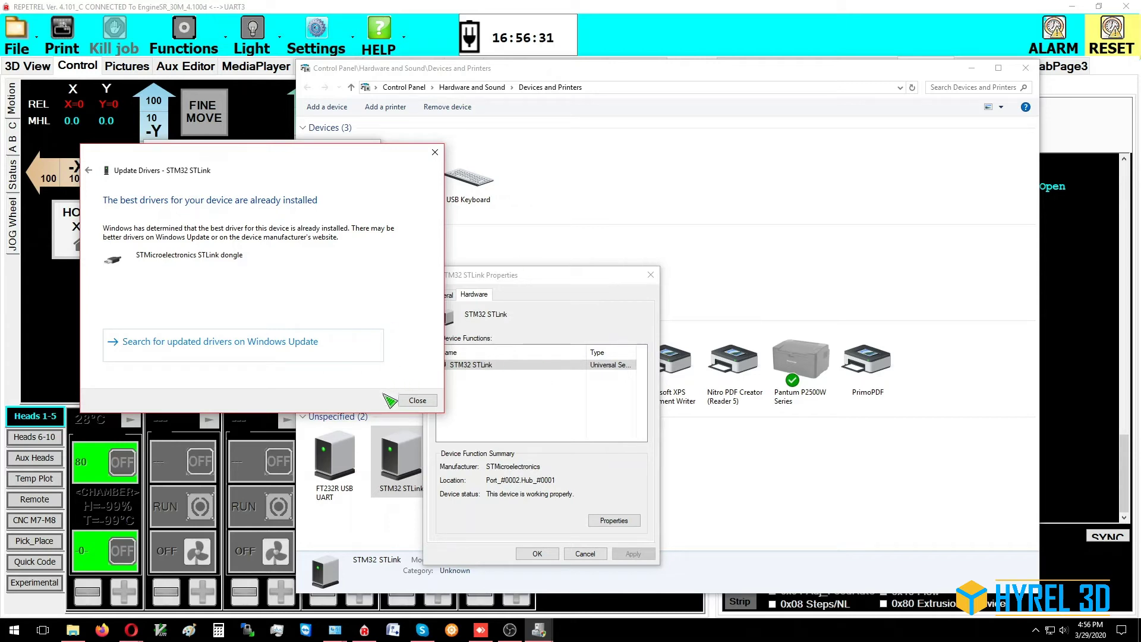
pyautogui.click(419, 401)
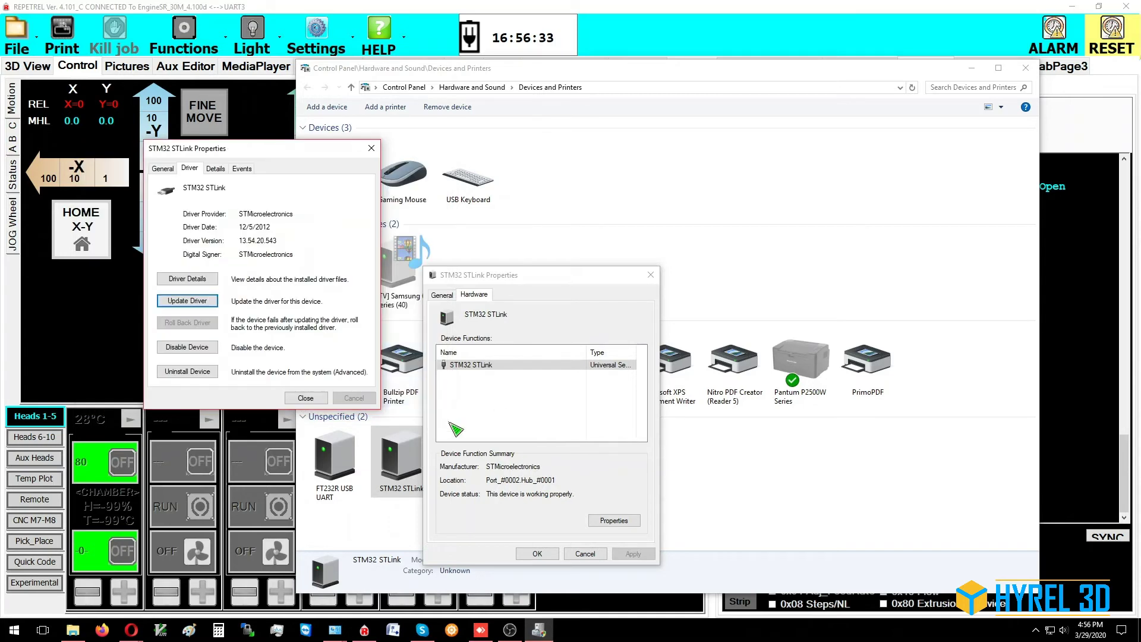
pyautogui.click(319, 398)
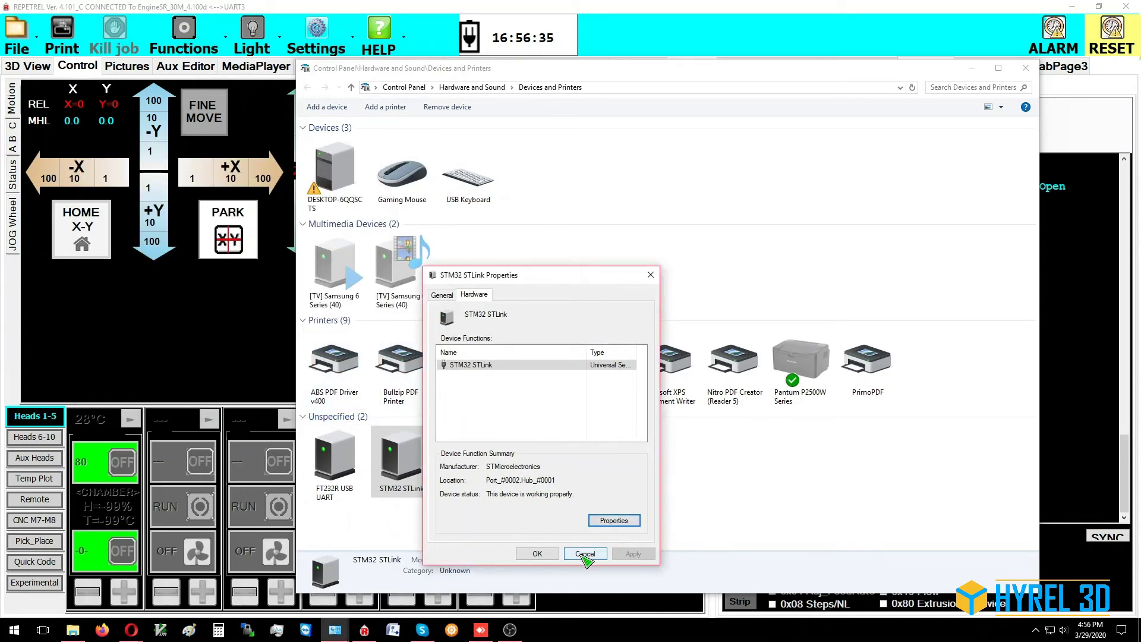
pyautogui.click(584, 554)
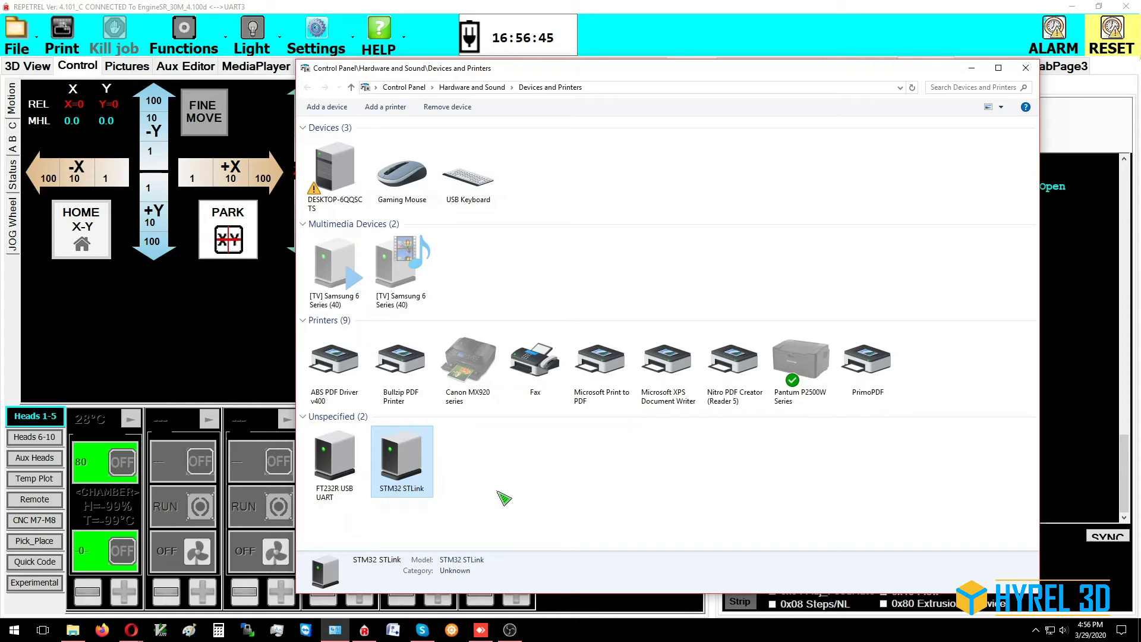
pyautogui.click(1025, 68)
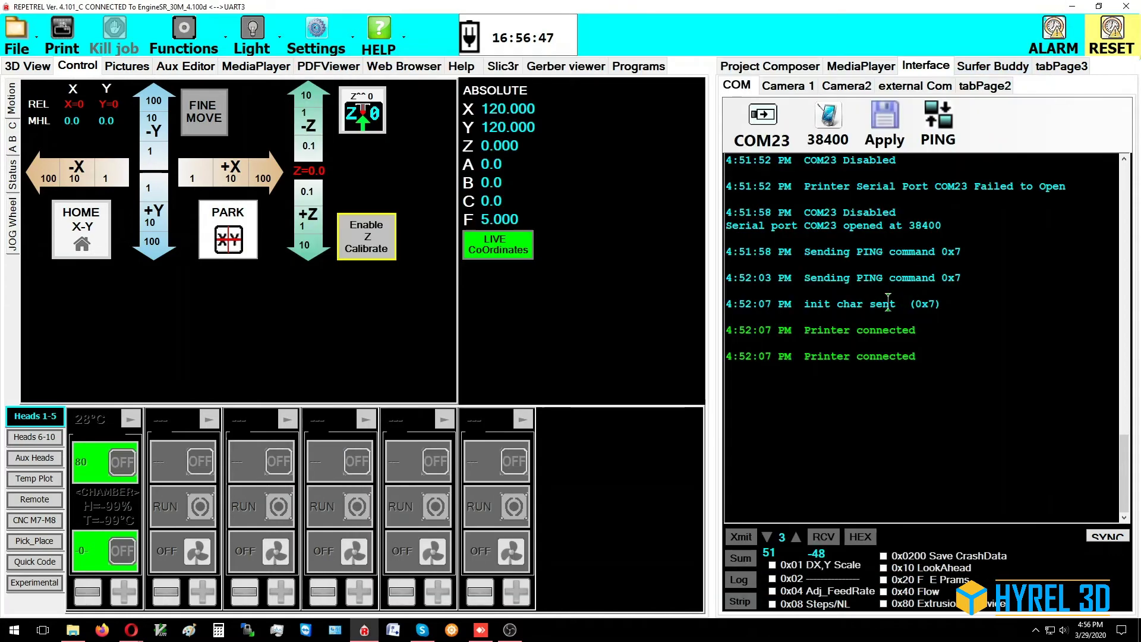
# Switch to the Hyrel3D Firmware wiki page in Opera, review its firmware listing and Motion Controller Values section, and return to Repetrel.
pyautogui.moveTo(510, 630)
pyautogui.moveTo(132, 628)
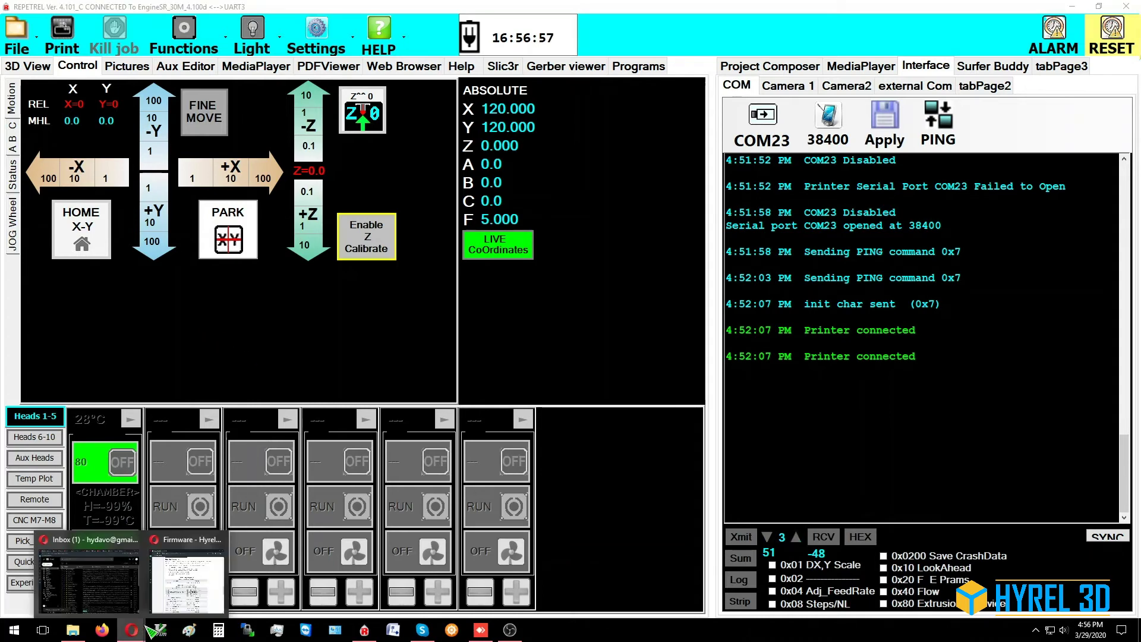
pyautogui.click(187, 579)
pyautogui.scroll(20, 736, 327)
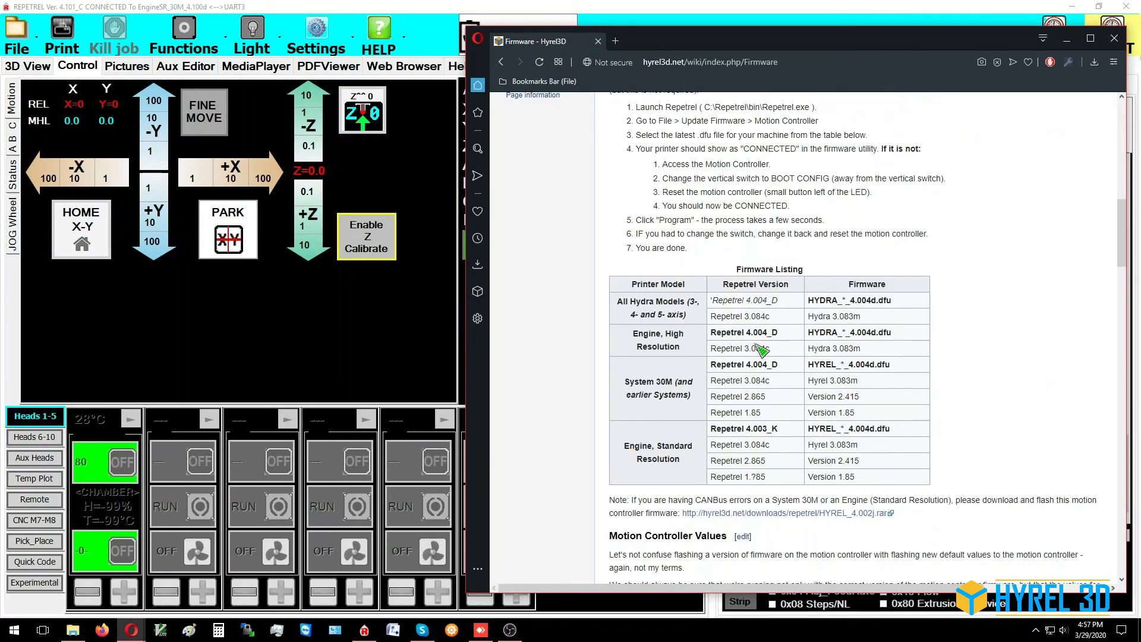
pyautogui.scroll(-5, 761, 351)
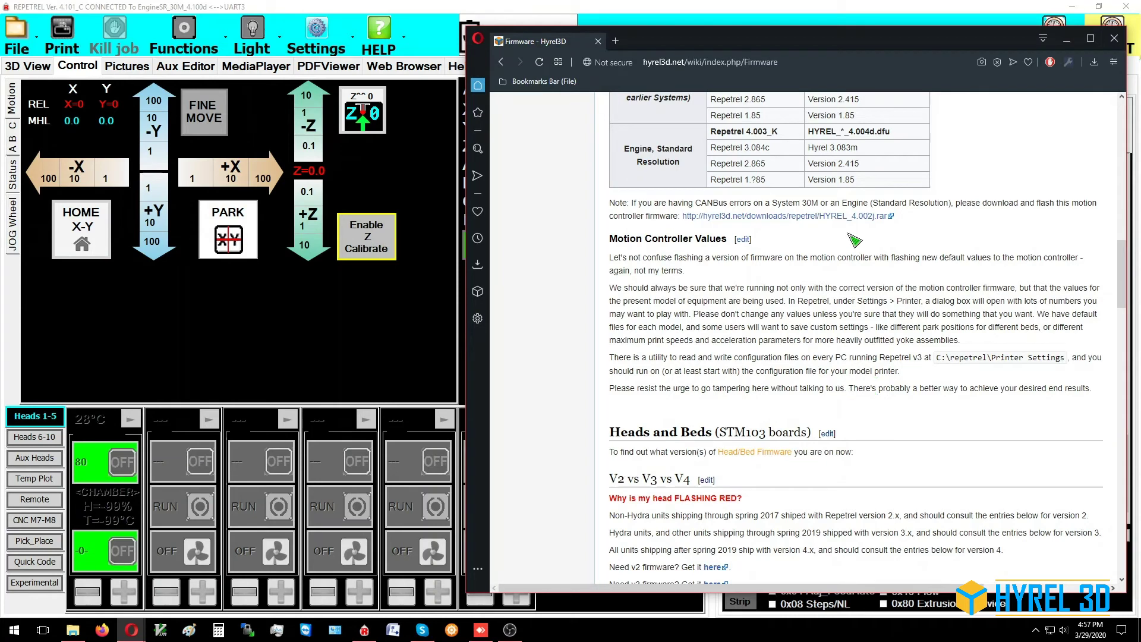
pyautogui.click(405, 310)
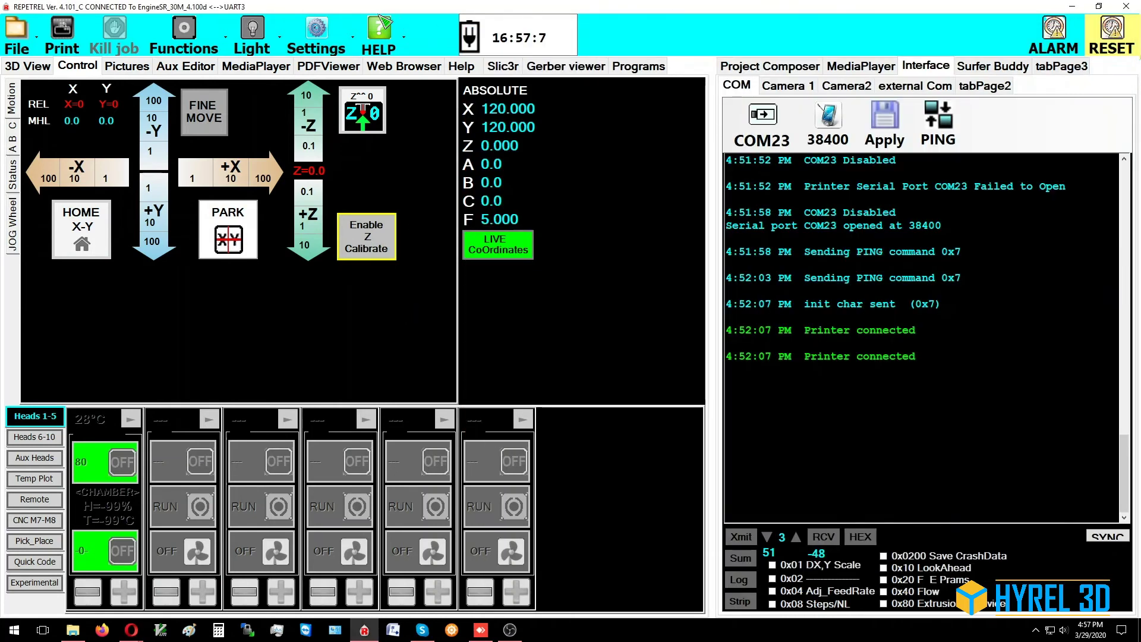
# Read the motion settings from the printer in the printer settings and save them to a file named as_found_EHR_2020.03.19.
pyautogui.click(318, 36)
pyautogui.click(350, 76)
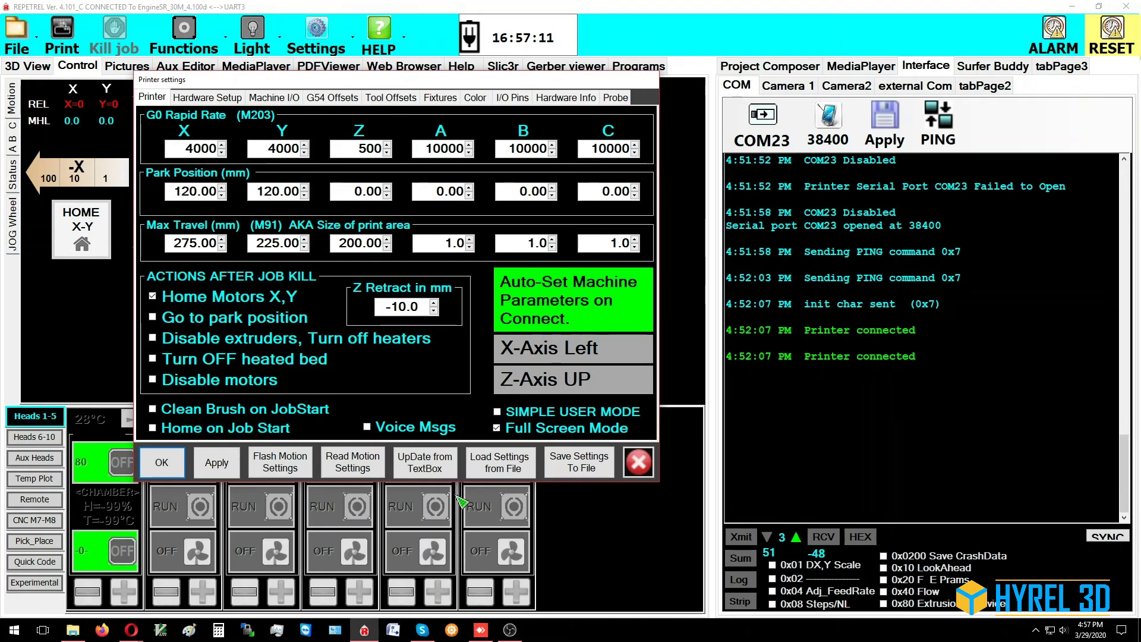
pyautogui.click(354, 470)
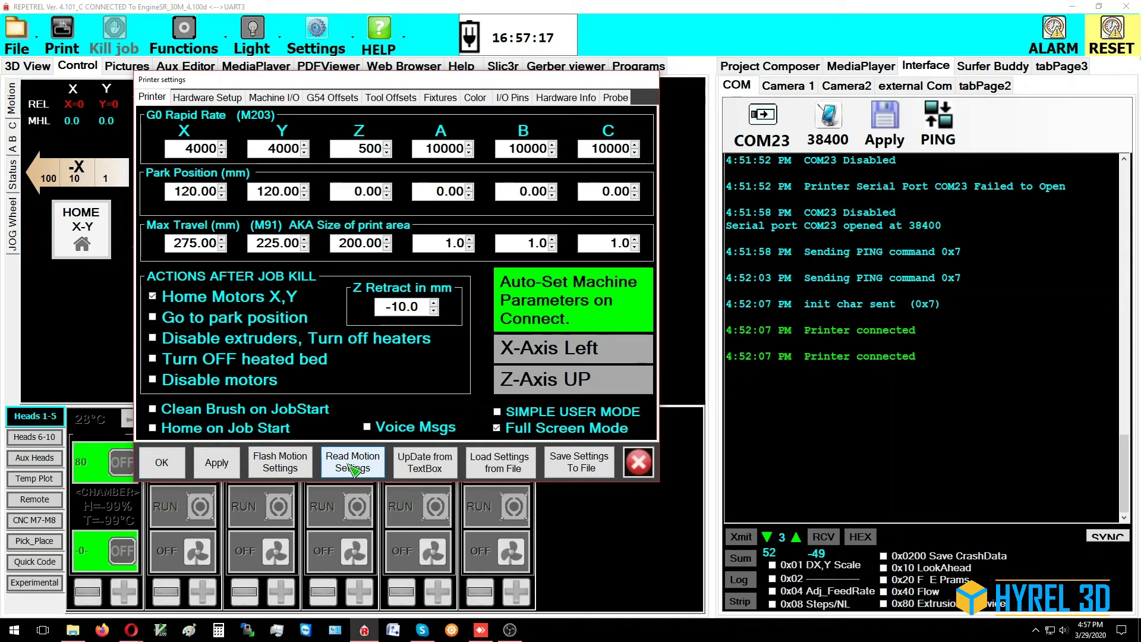
pyautogui.click(587, 469)
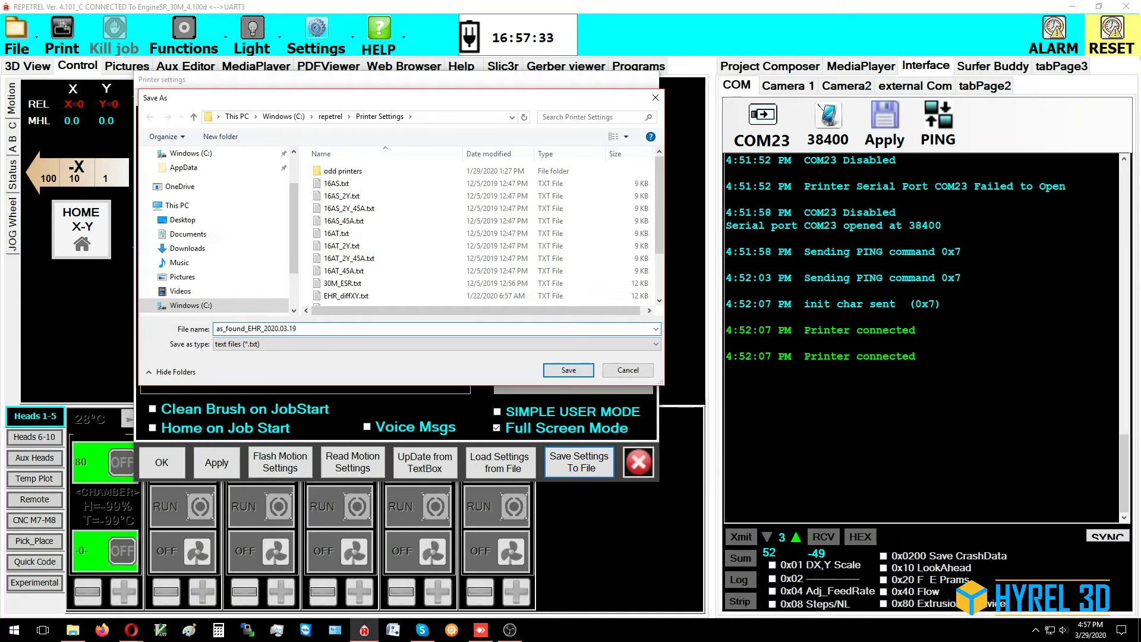
pyautogui.press('Return')
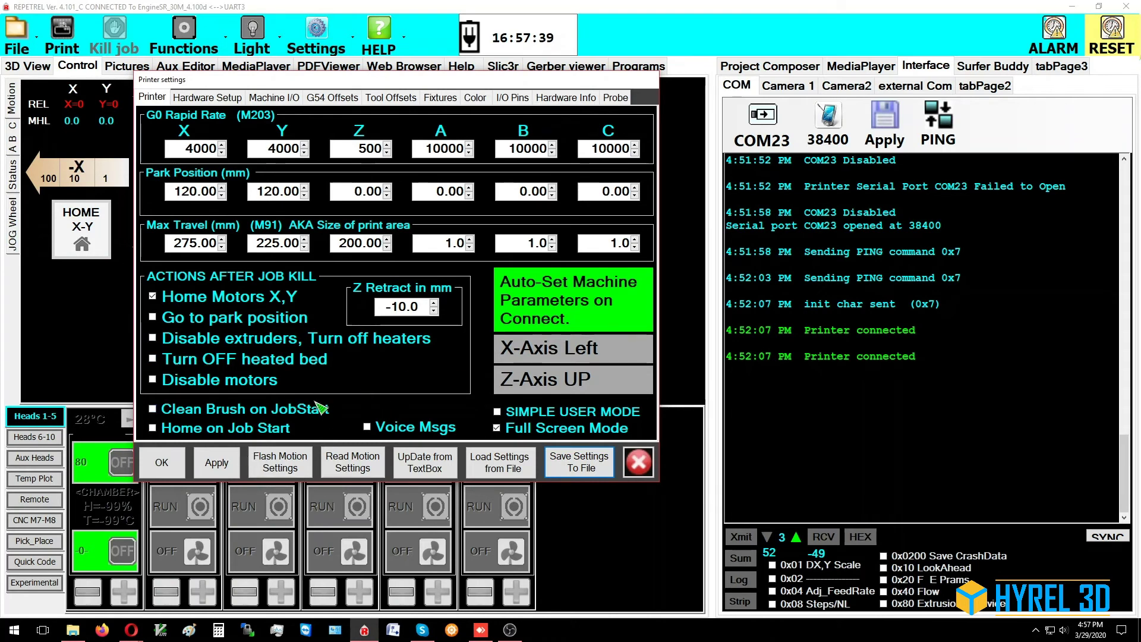
# Load and apply the printer settings from ESR_30M.txt and flash them to the motion controller, confirming the write.
pyautogui.click(496, 464)
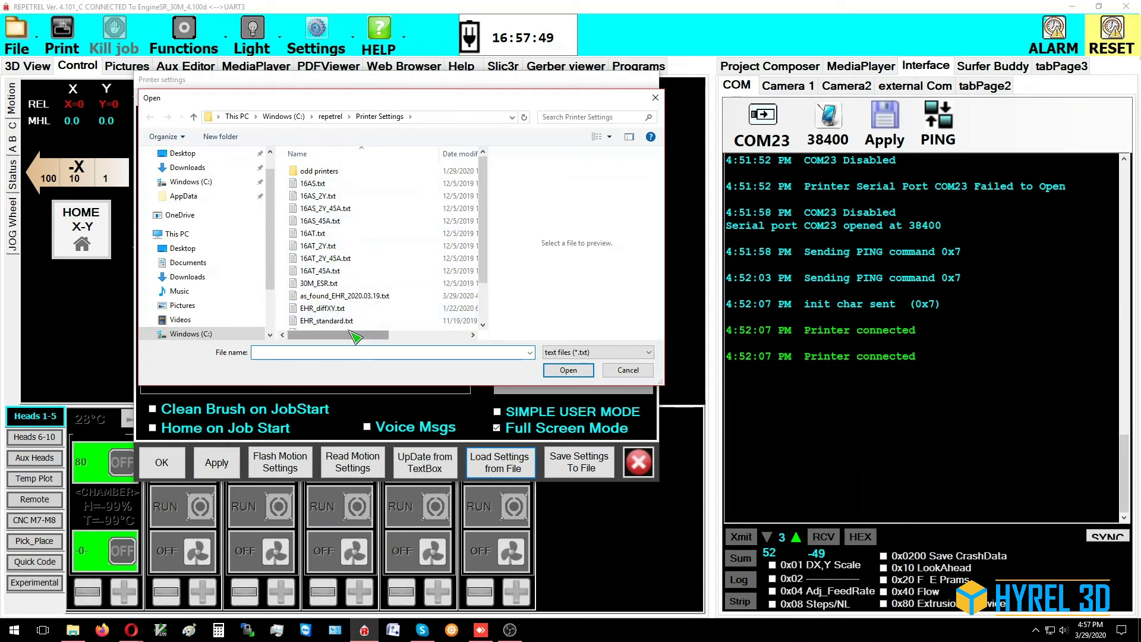
pyautogui.scroll(-2, 487, 301)
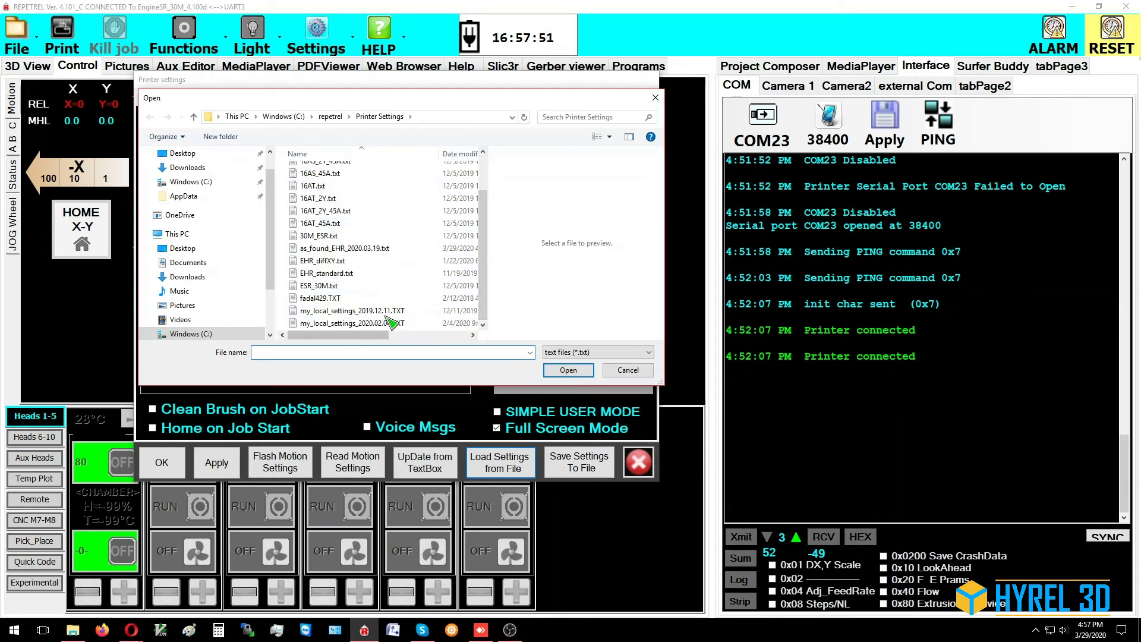
pyautogui.click(320, 286)
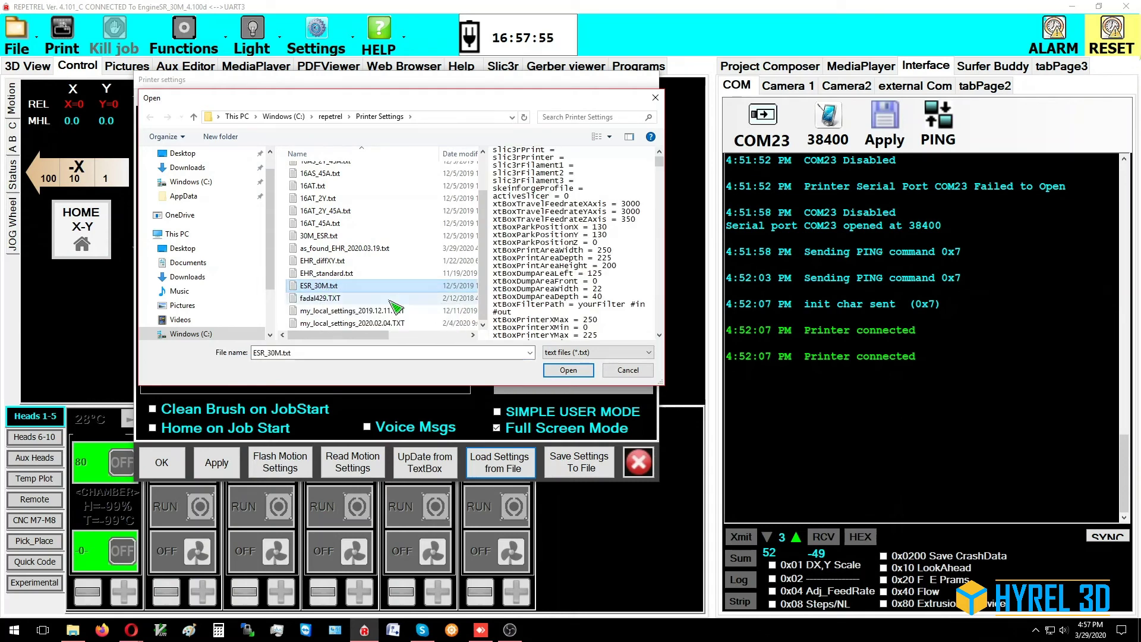
pyautogui.click(567, 371)
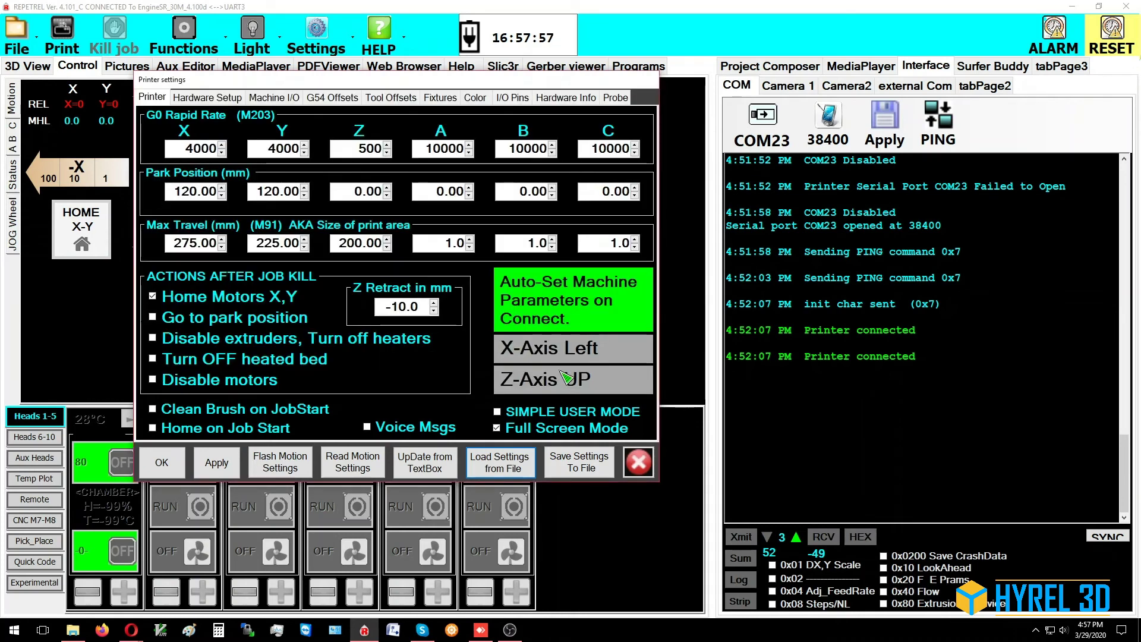
pyautogui.click(218, 465)
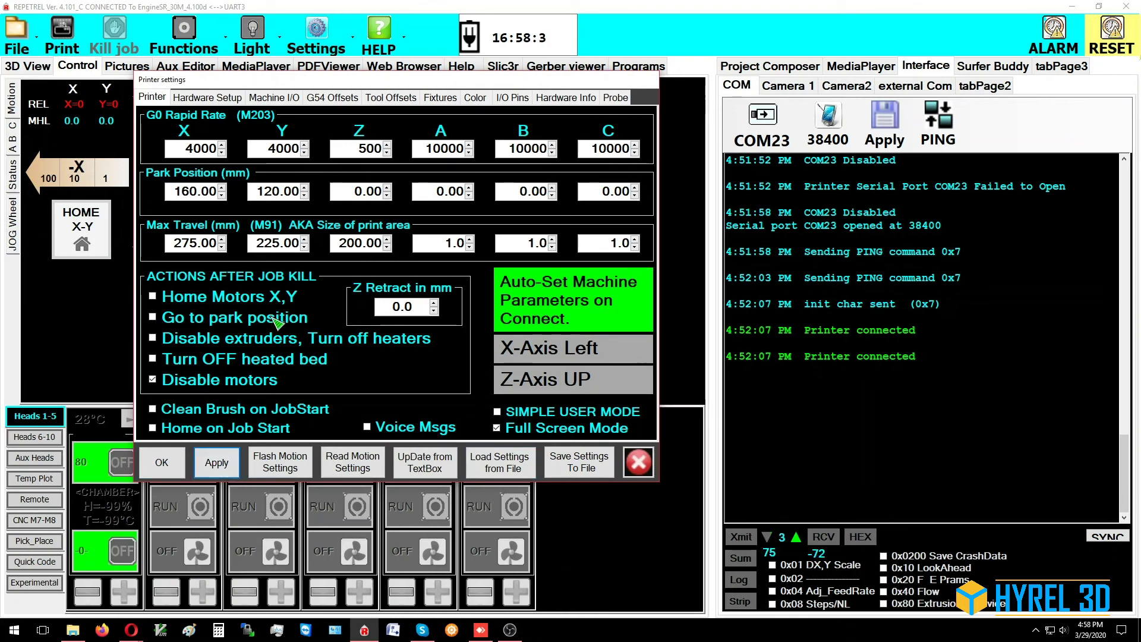
pyautogui.click(289, 467)
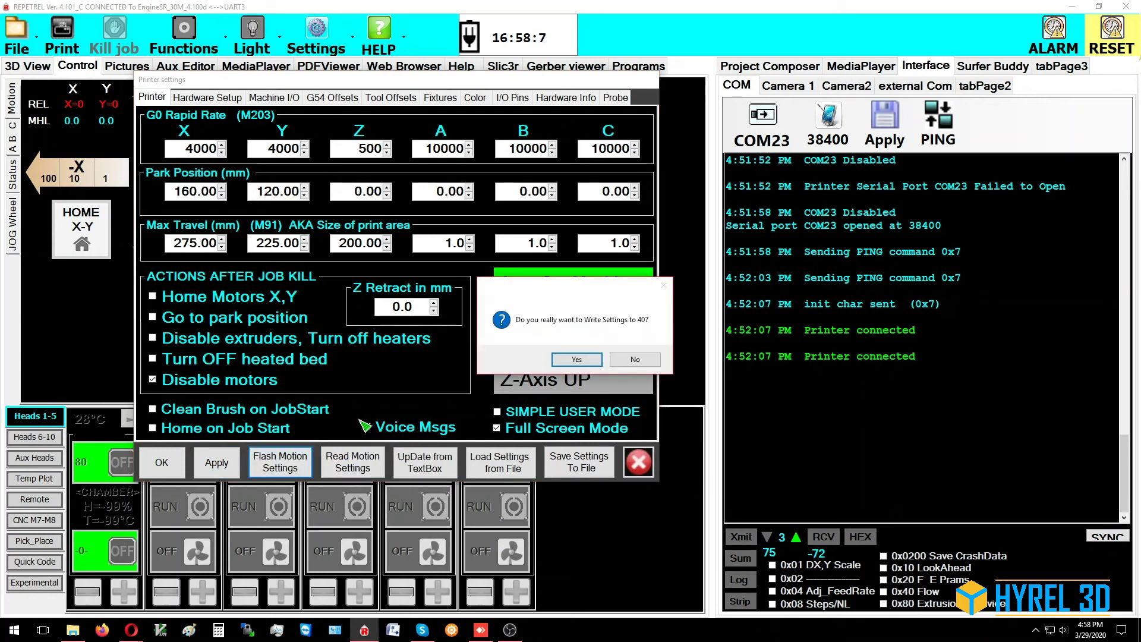
pyautogui.click(580, 360)
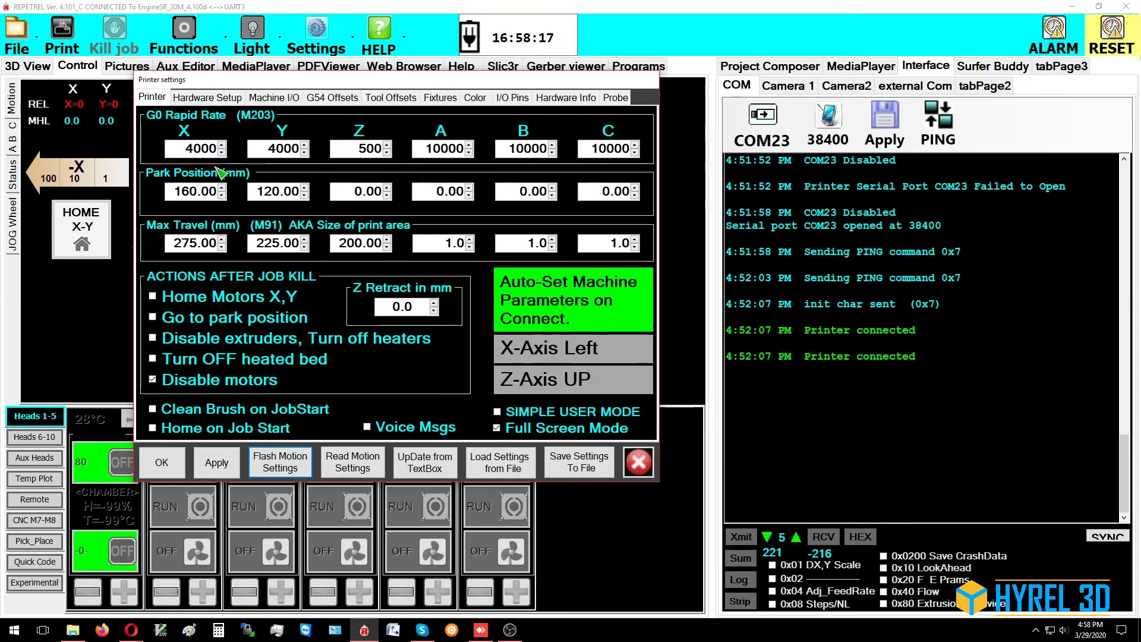
# Review the hardware setup values and the firmware key fields in the printer settings, accept the settings, and return to Repetrel.
pyautogui.click(211, 99)
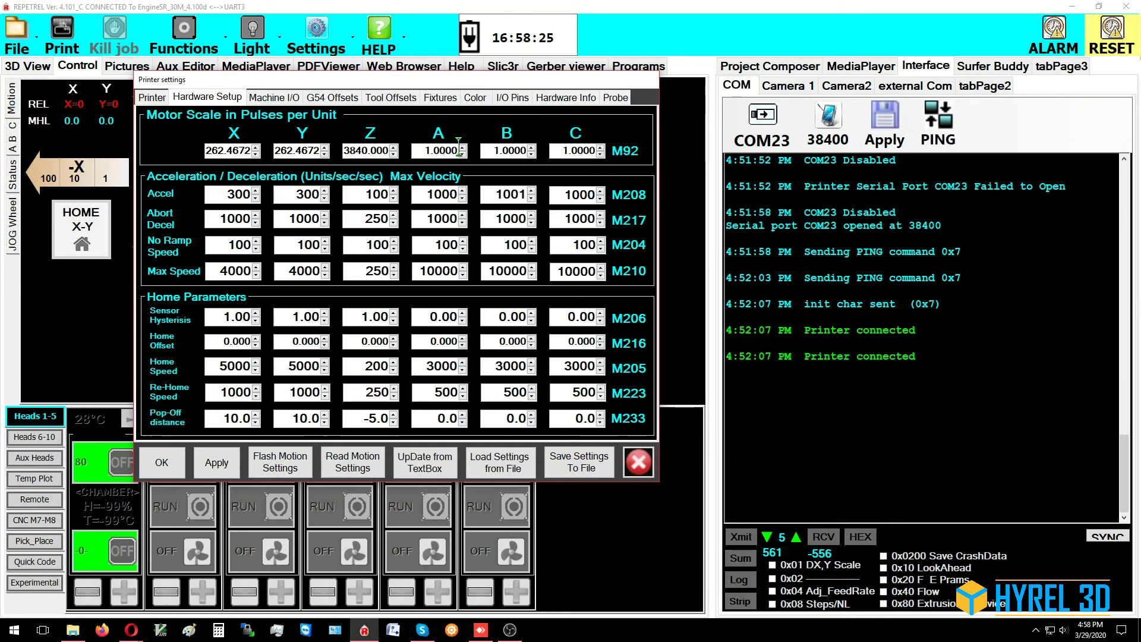
pyautogui.click(563, 98)
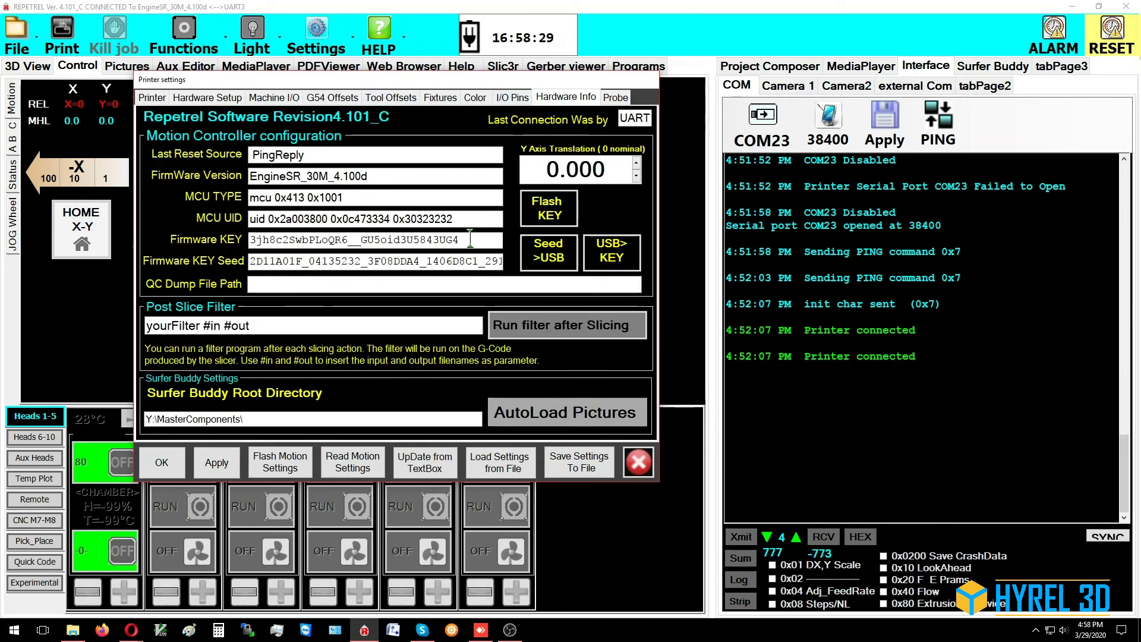
pyautogui.doubleClick(357, 240)
pyautogui.click(425, 261)
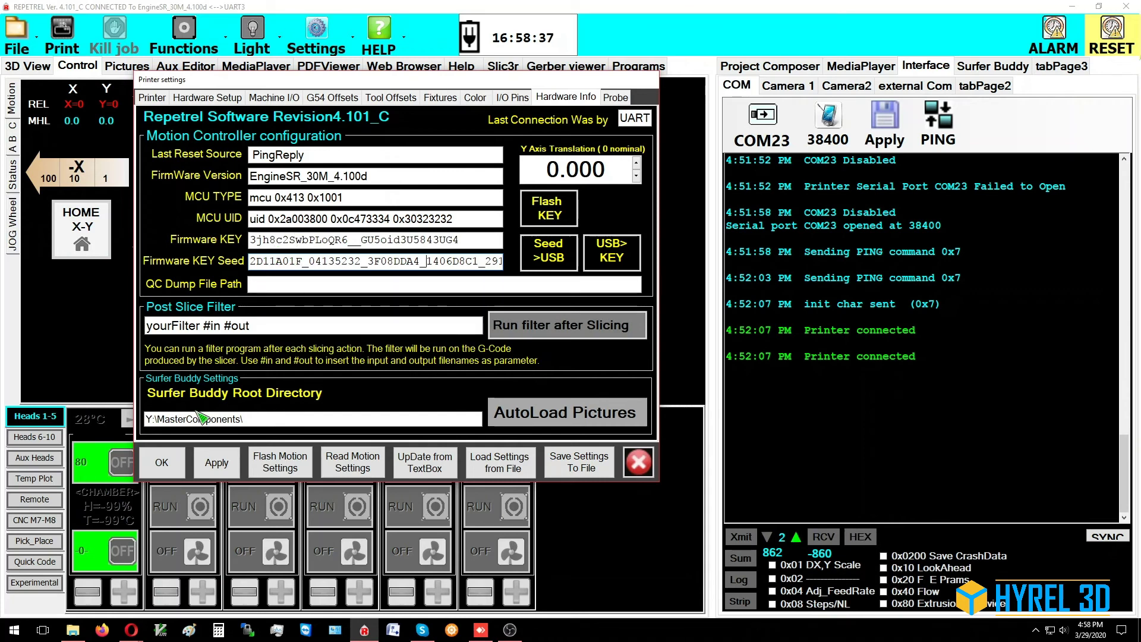
pyautogui.click(160, 466)
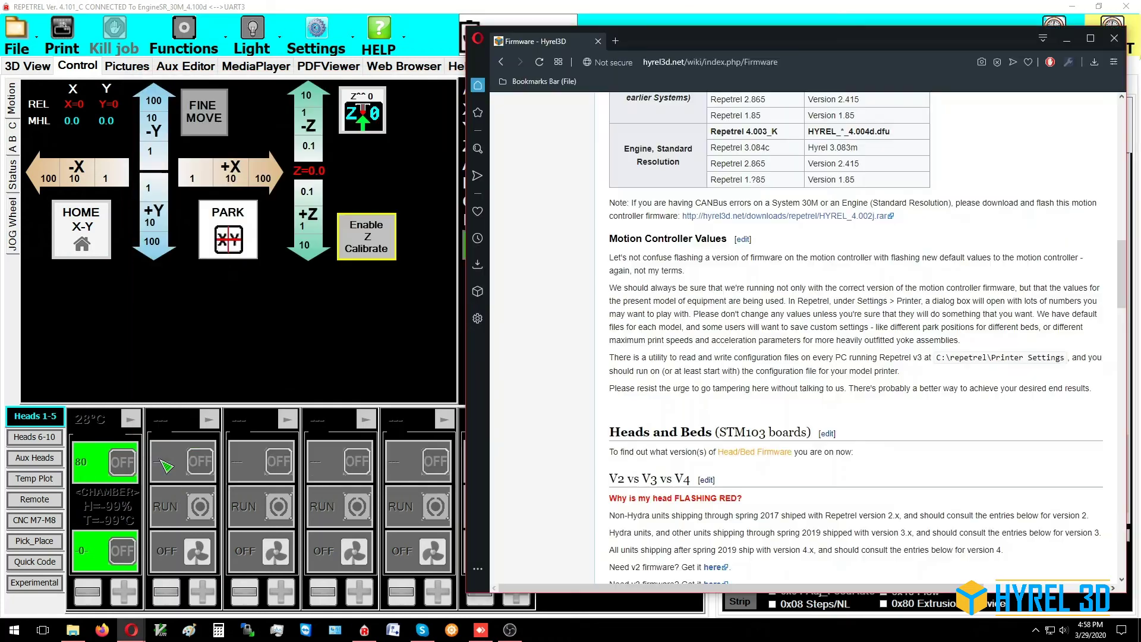
pyautogui.click(314, 364)
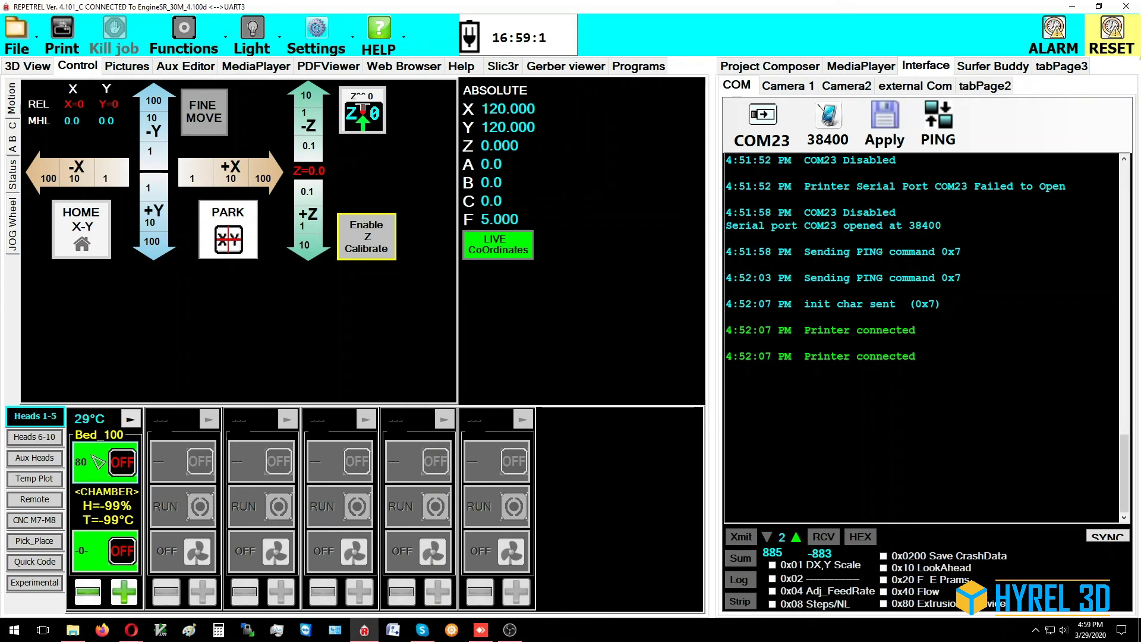
# Load the head settings file BED_ESR-80C.TXT into the Bed_100 head.
pyautogui.rightClick(94, 458)
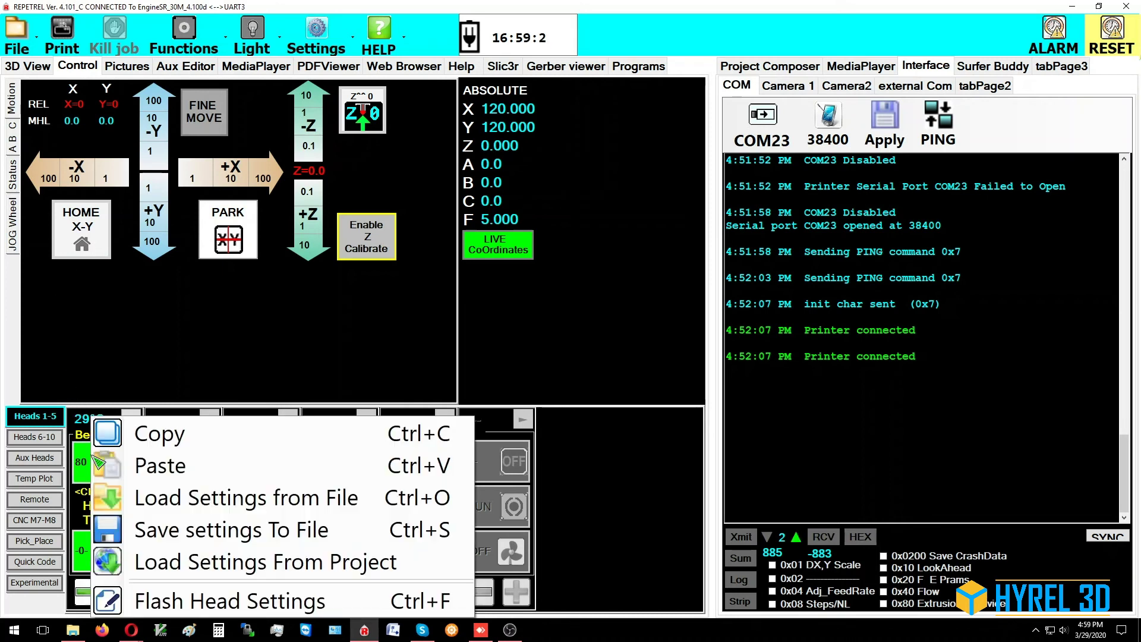
pyautogui.click(179, 499)
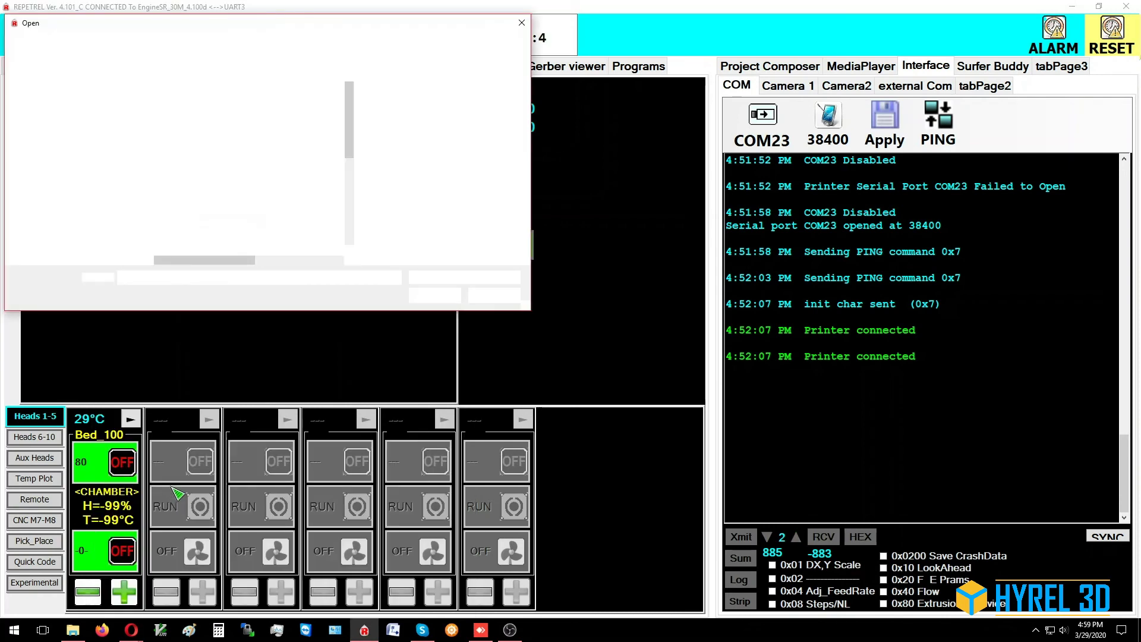
pyautogui.moveTo(264, 310); pyautogui.dragTo(267, 433)
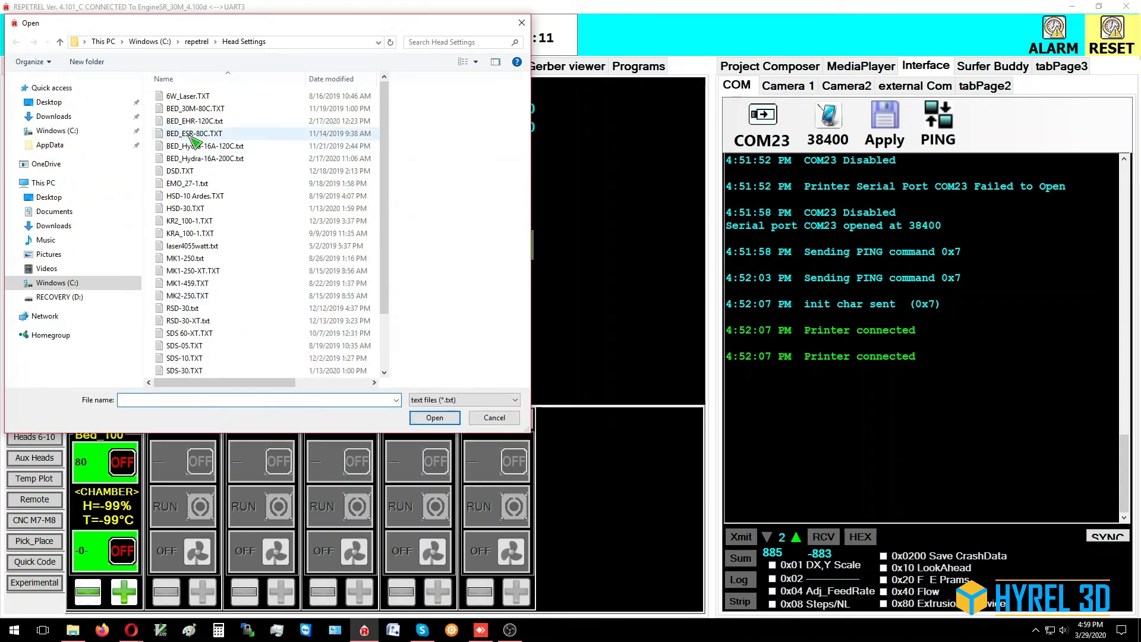
pyautogui.click(191, 137)
pyautogui.click(187, 108)
pyautogui.click(201, 135)
pyautogui.click(202, 109)
pyautogui.click(202, 136)
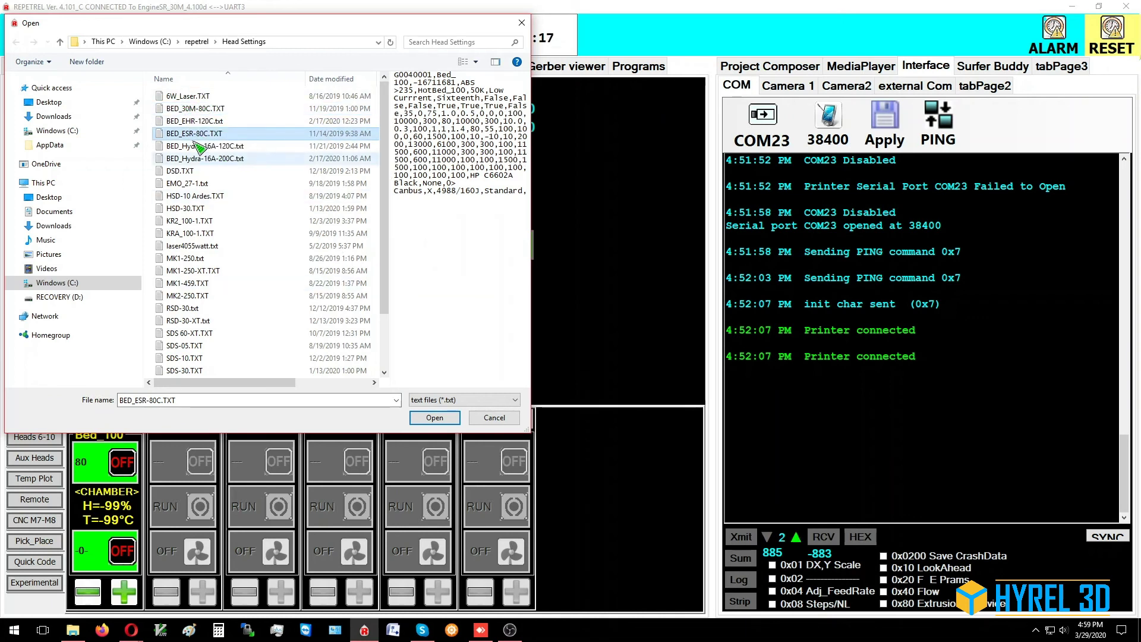
pyautogui.click(445, 419)
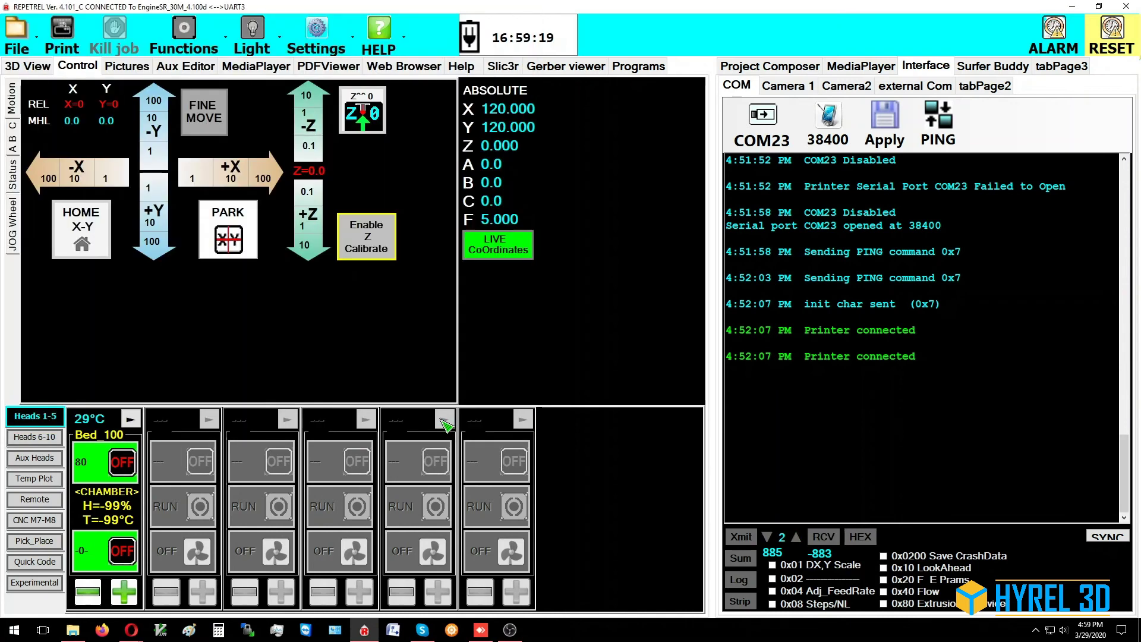
# Flash the loaded settings from the bed head's Soap String page, confirm the change, and return to the head's main page.
pyautogui.click(132, 419)
pyautogui.click(132, 419)
pyautogui.click(132, 419)
pyautogui.click(131, 419)
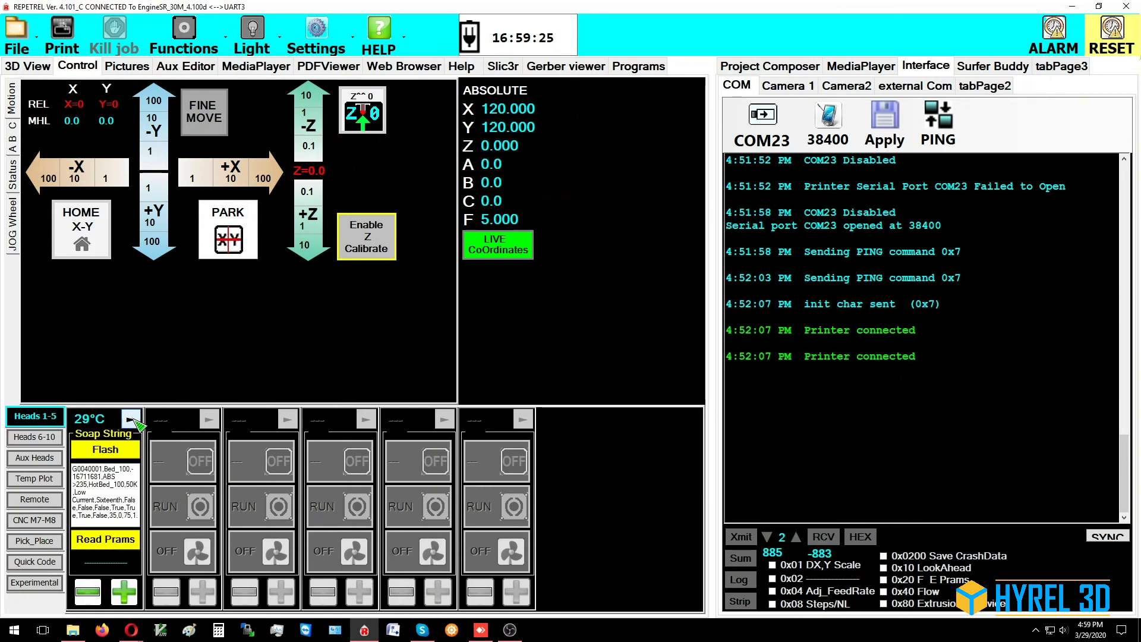
pyautogui.rightClick(121, 455)
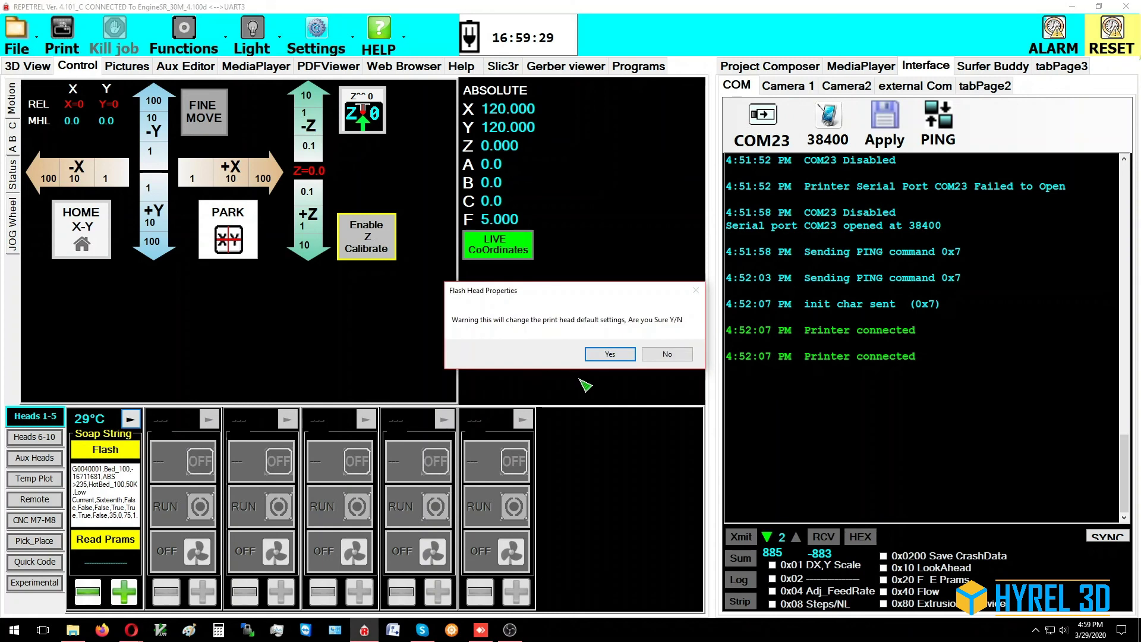
pyautogui.click(612, 354)
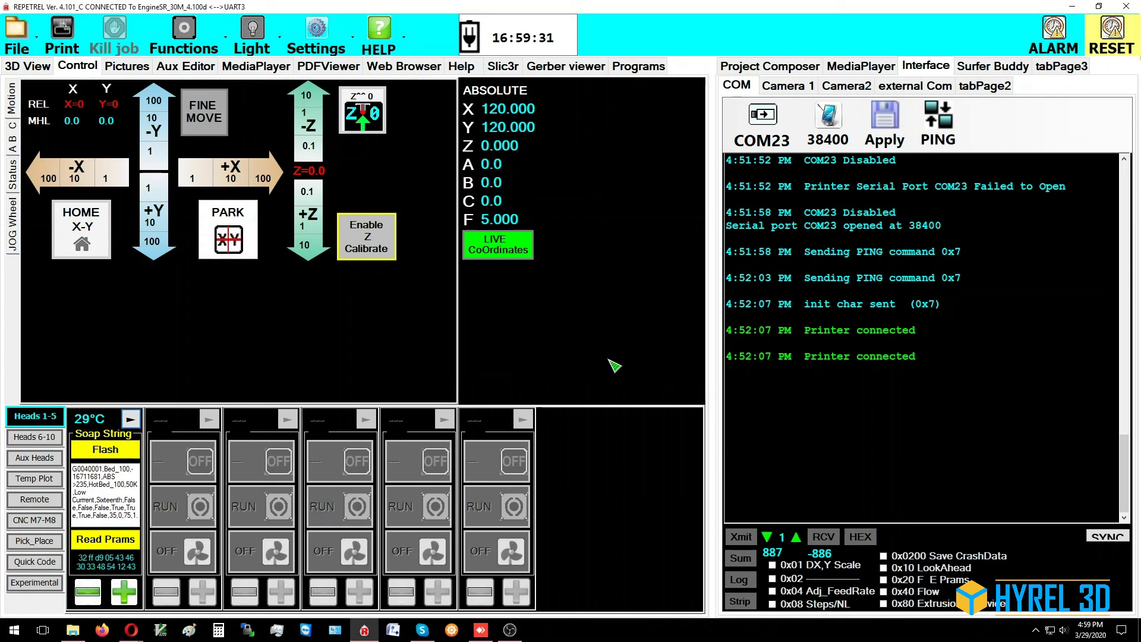
pyautogui.click(132, 418)
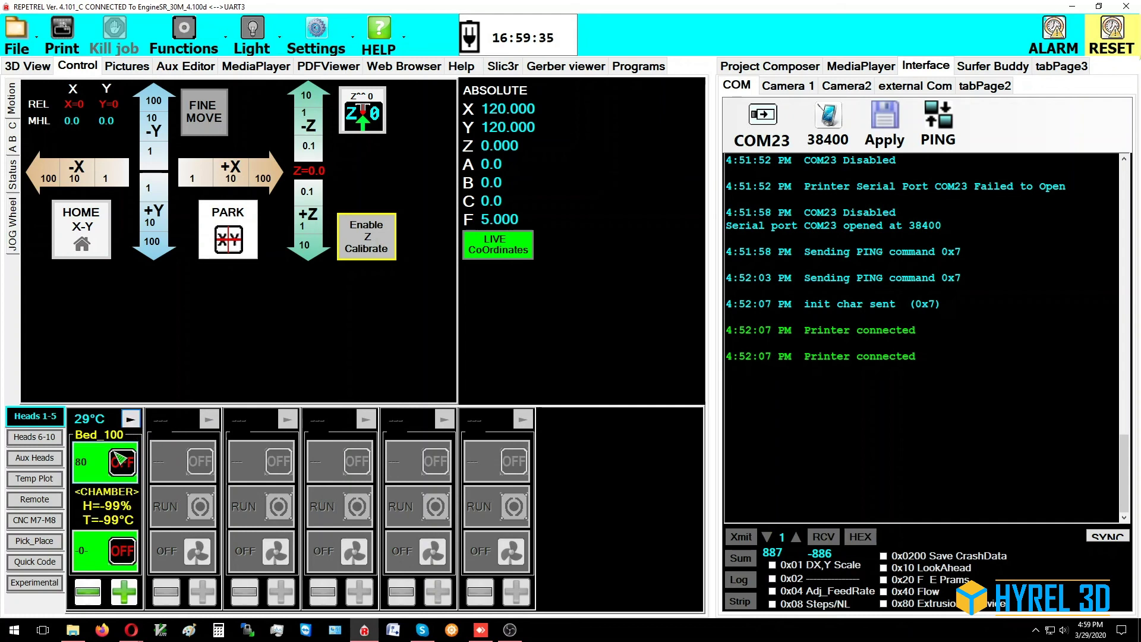
# Preview the MK1-250, KR2_100-1, SDS-05 and UV_Pen head settings files, then leave the file selection without loading any.
pyautogui.rightClick(113, 417)
pyautogui.click(196, 502)
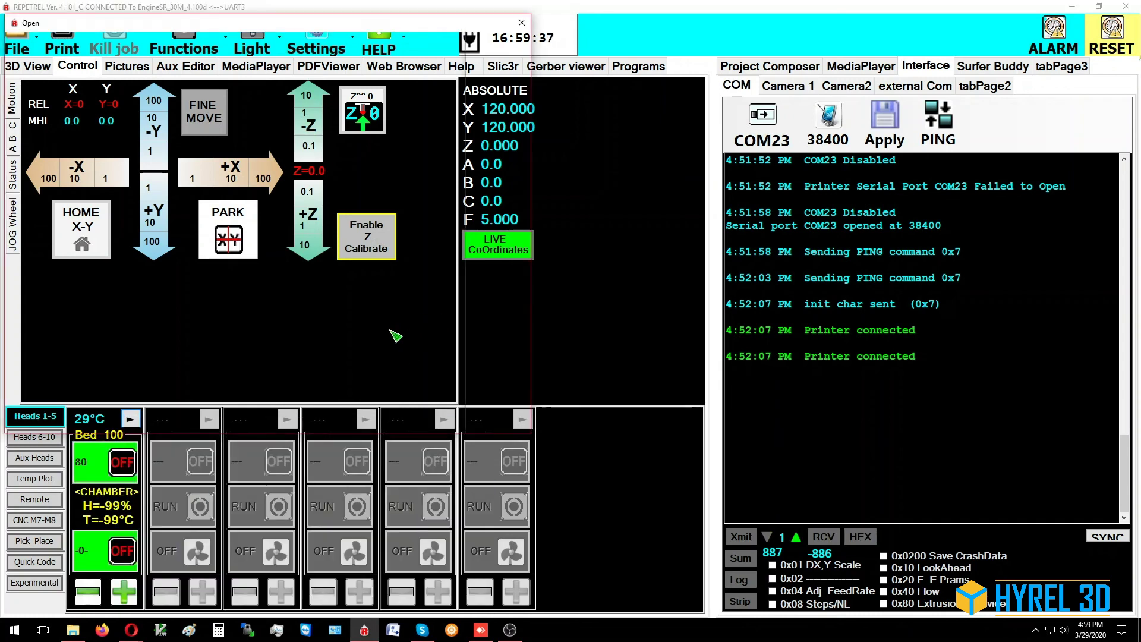
pyautogui.click(202, 258)
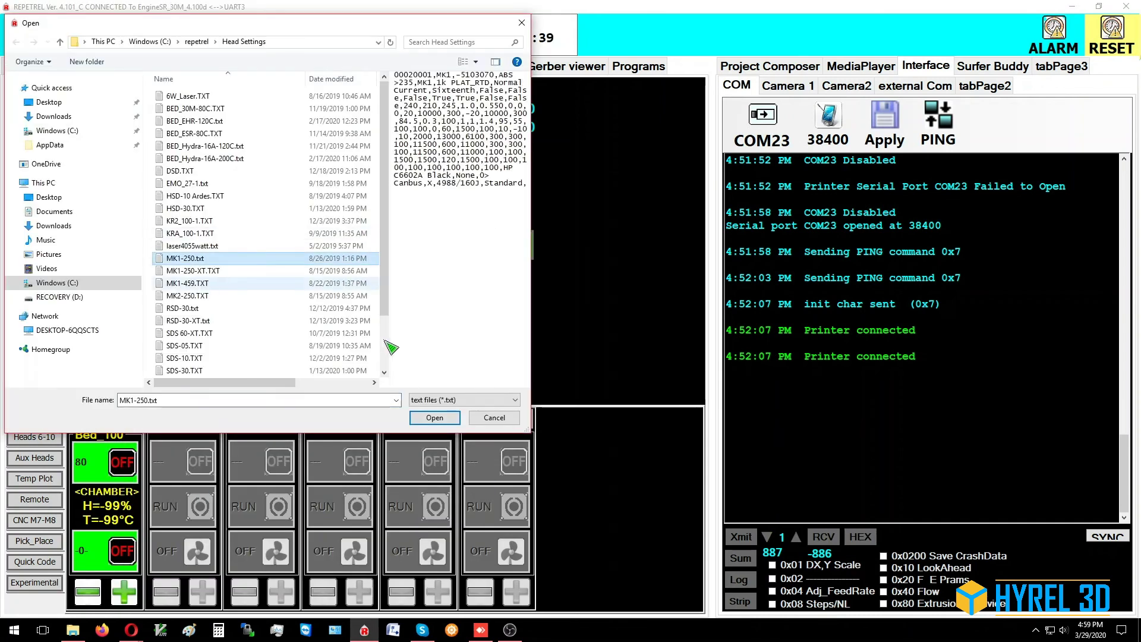
pyautogui.click(190, 221)
pyautogui.scroll(-2, 260, 202)
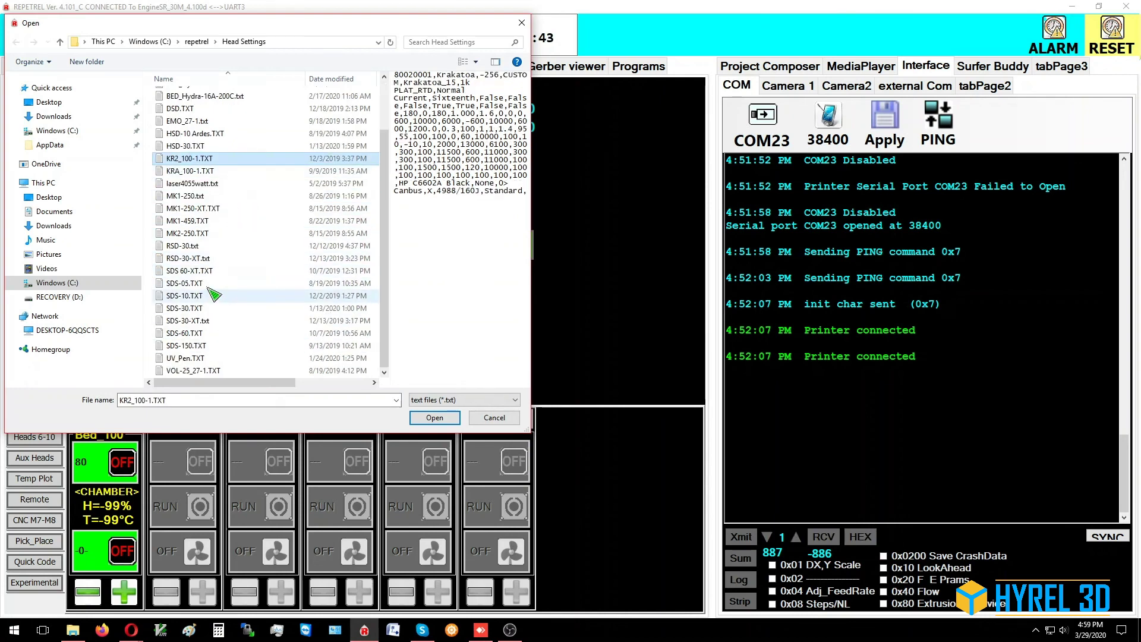
pyautogui.click(202, 283)
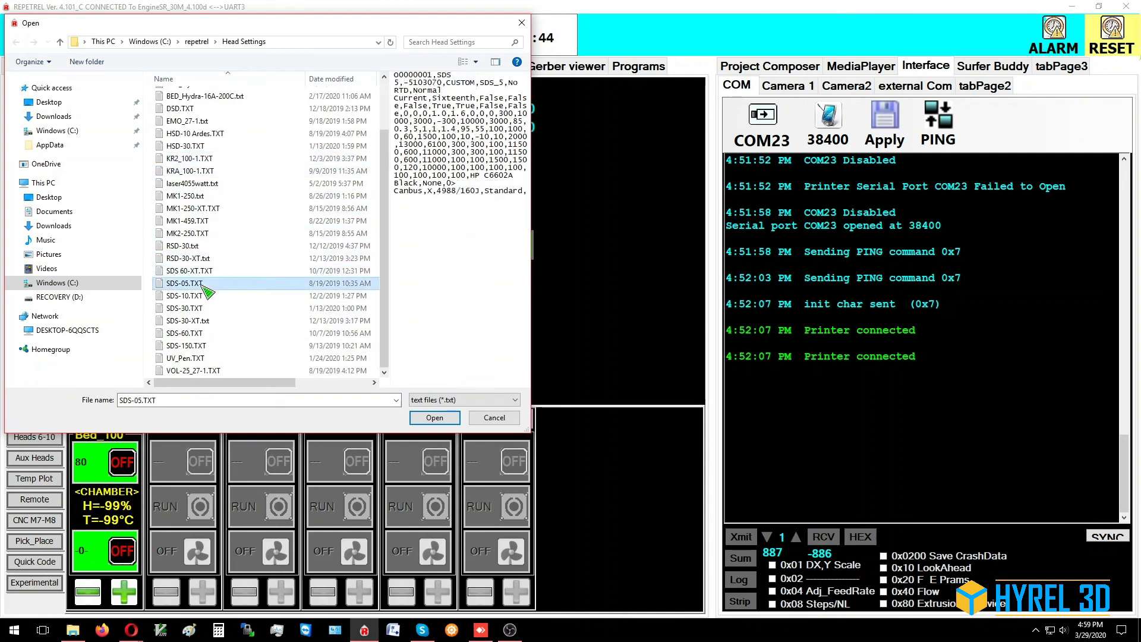
pyautogui.click(210, 358)
pyautogui.click(504, 418)
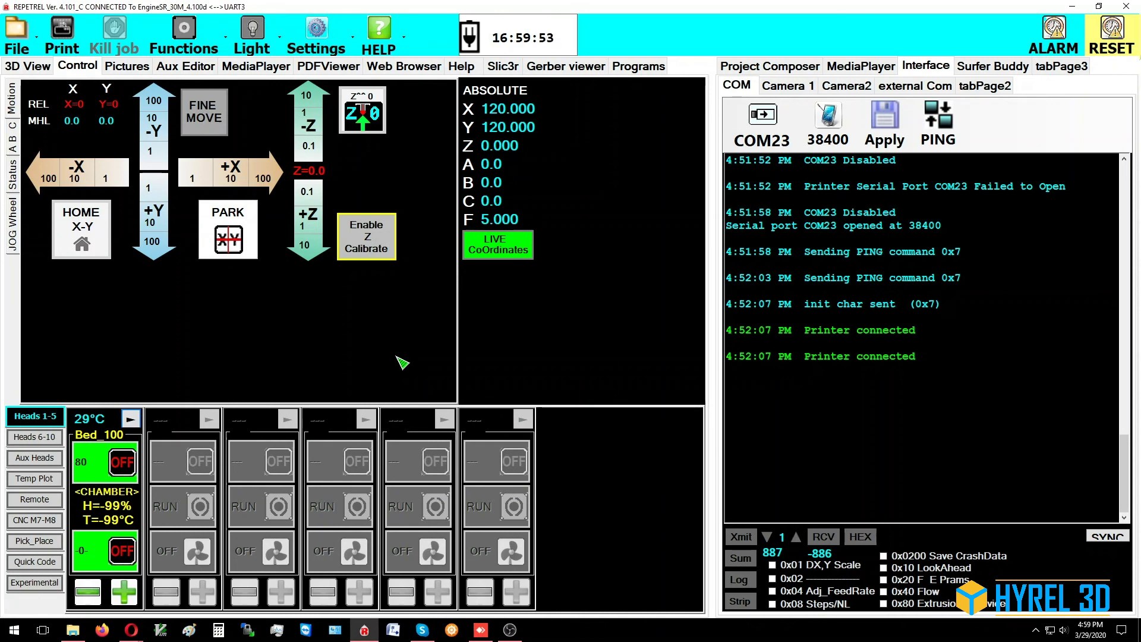
# Minimize Repetrel and look through the Hyrel3D Firmware wiki page, from its Heads and Beds section back up to Motion Controllers.
pyautogui.click(1074, 6)
pyautogui.scroll(-6, 627, 327)
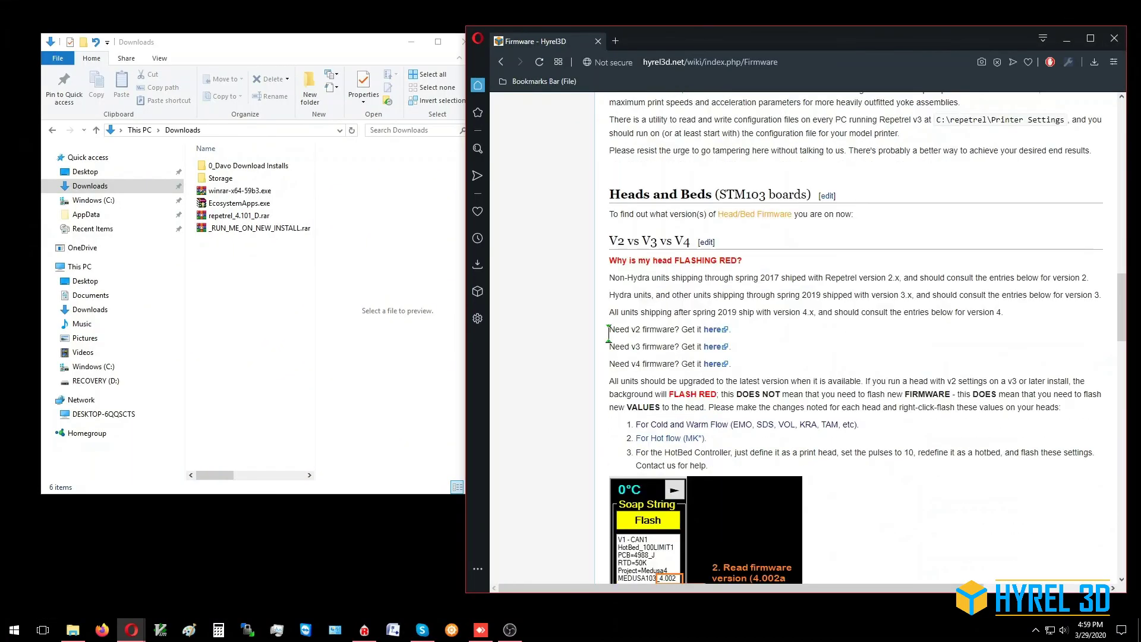
pyautogui.scroll(14, 612, 220)
pyautogui.scroll(3, 612, 219)
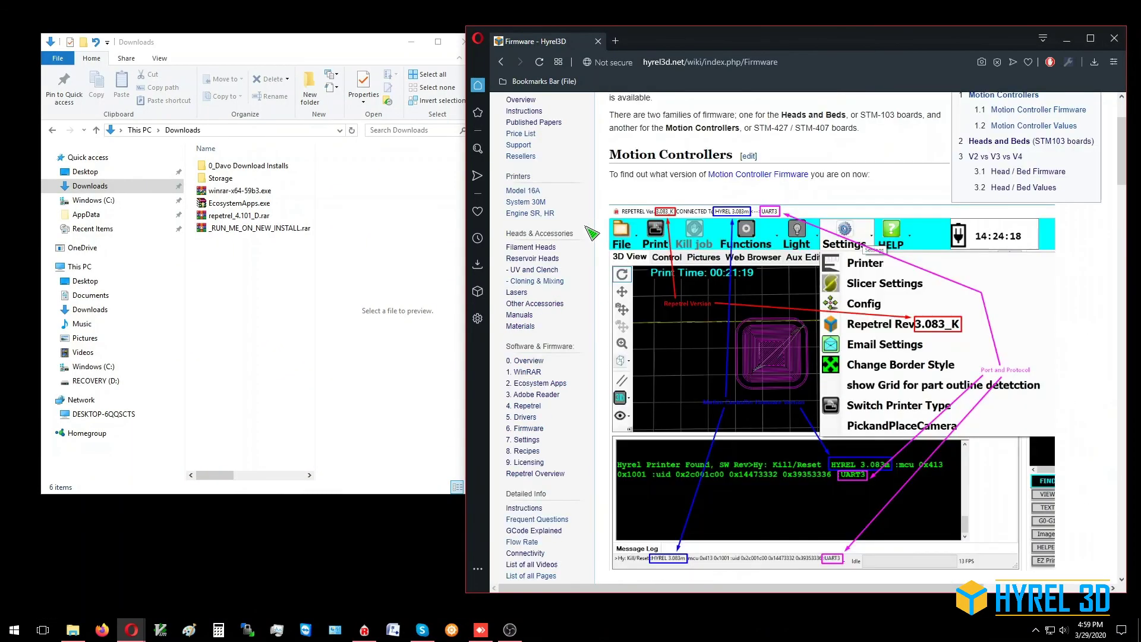